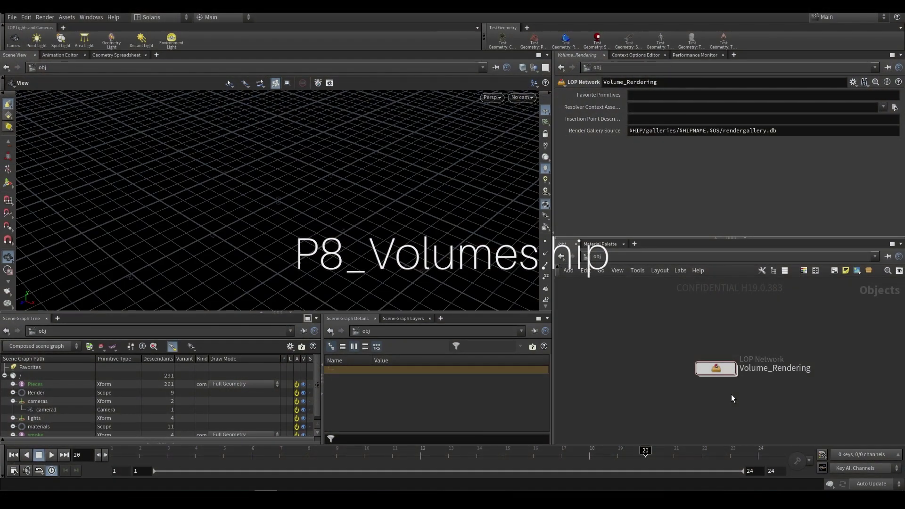
# Step: Enter the Volume_Rendering LOP network and display the result of its smoke reference node
pyautogui.moveTo(724, 370)
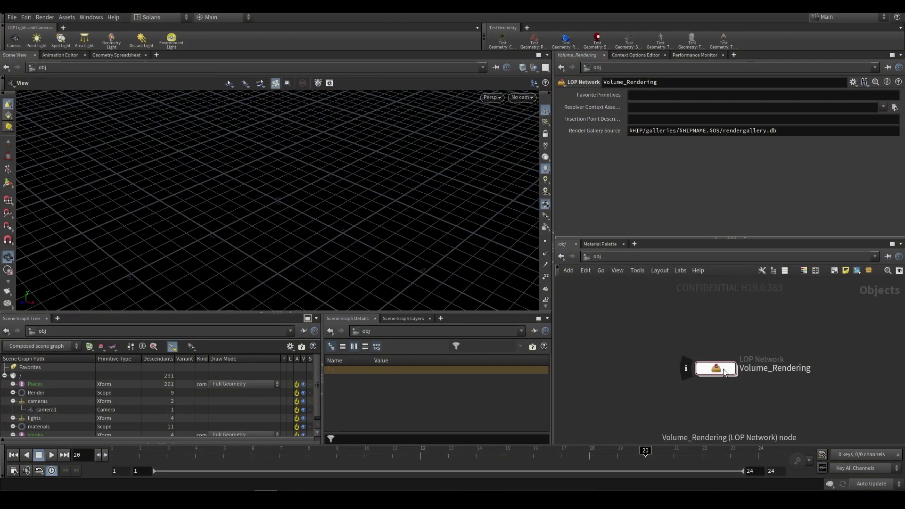
pyautogui.doubleClick(722, 368)
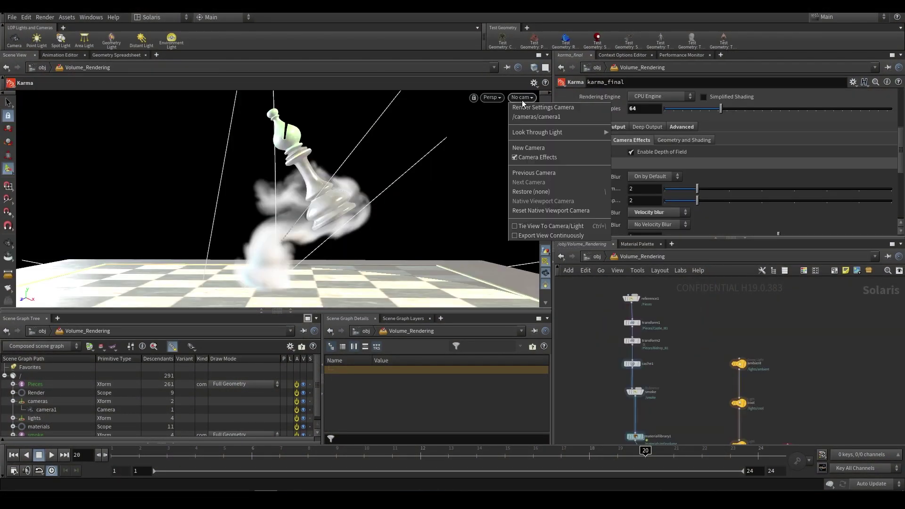
pyautogui.scroll(3, 688, 394)
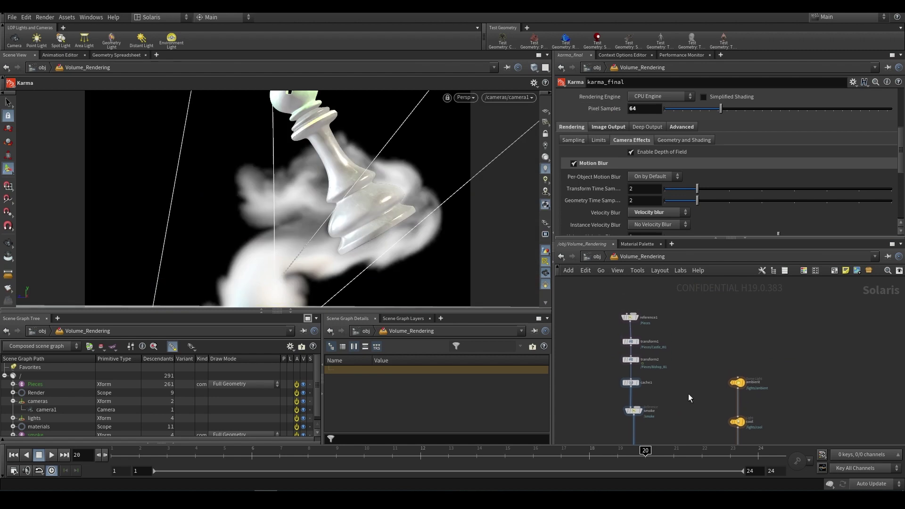
pyautogui.moveTo(674, 403); pyautogui.dragTo(684, 363, button='middle')
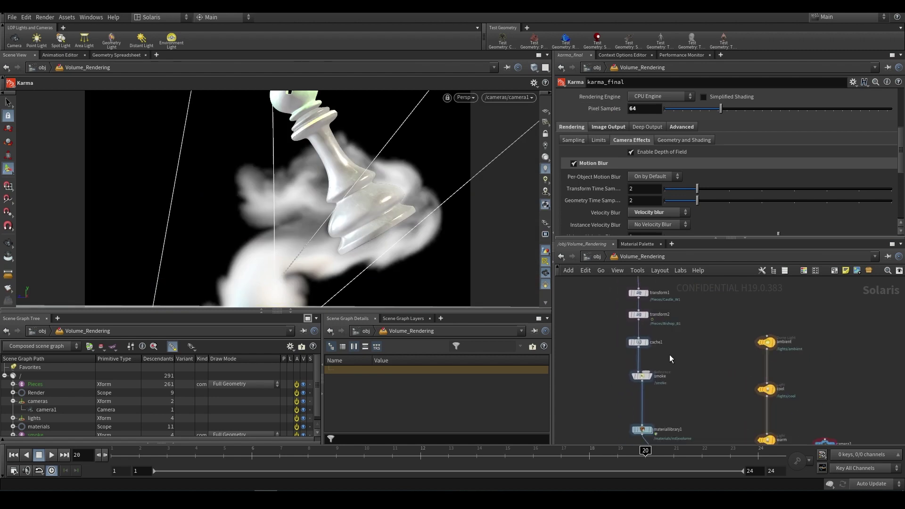
pyautogui.click(646, 386)
pyautogui.click(645, 388)
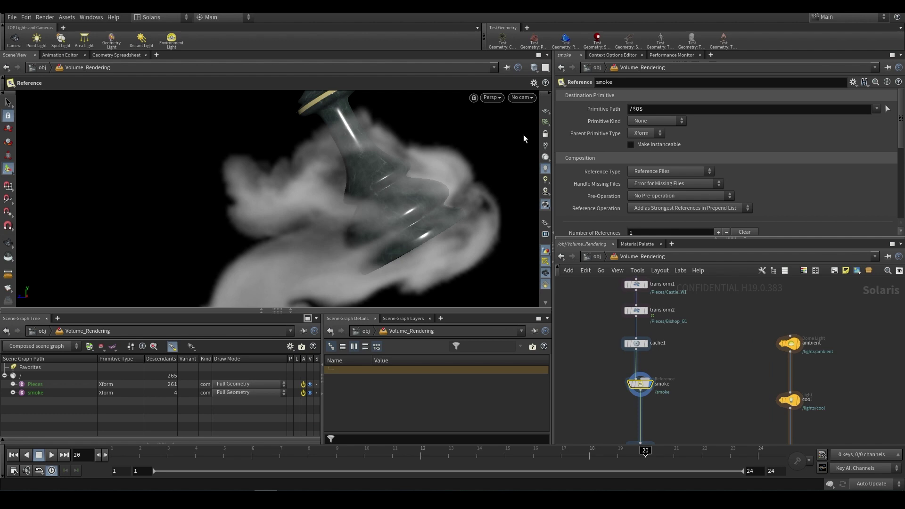
# Step: Detach materiallibrary1 from the node chain and move it aside so that smoke feeds directly into merge1
pyautogui.scroll(-1, 669, 370)
pyautogui.scroll(1, 651, 387)
pyautogui.moveTo(657, 432); pyautogui.dragTo(665, 355, button='middle')
pyautogui.scroll(-1, 665, 384)
pyautogui.moveTo(639, 362); pyautogui.dragTo(582, 361)
pyautogui.moveTo(590, 349); pyautogui.dragTo(630, 358, button='middle')
pyautogui.scroll(1, 621, 365)
pyautogui.scroll(-3, 621, 369)
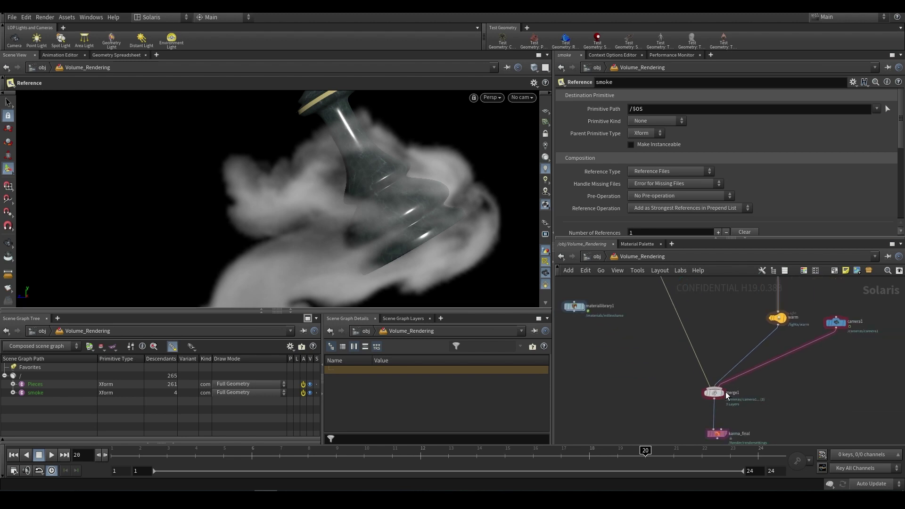
# Step: Display the merge1 node and render the viewport with Karma through /cameras/camera1
pyautogui.click(712, 392)
pyautogui.click(520, 97)
pyautogui.click(499, 97)
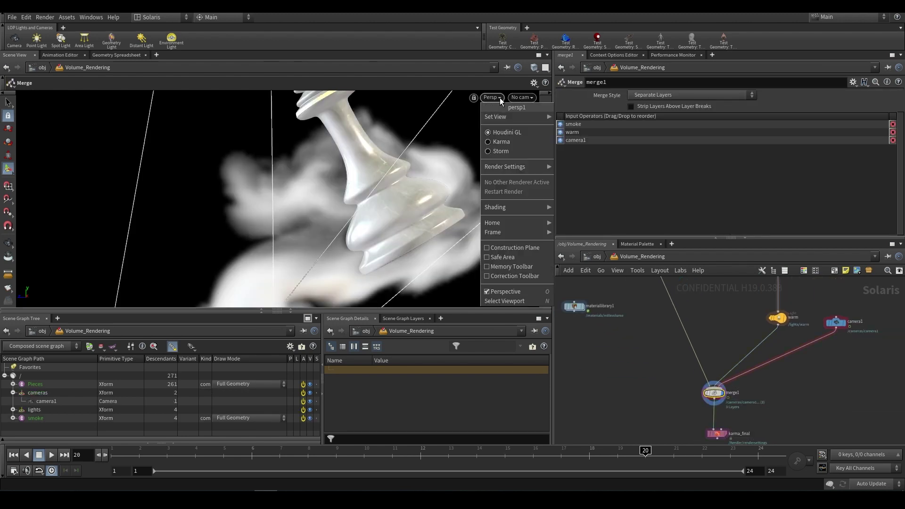
pyautogui.click(500, 151)
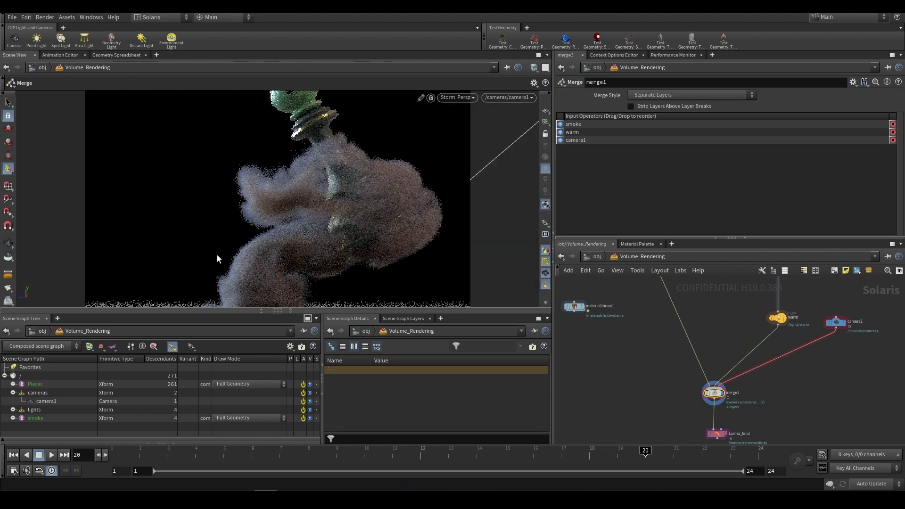
pyautogui.click(8, 243)
# Step: Add a new Material Library node on the wire between smoke and merge1
pyautogui.moveTo(709, 340); pyautogui.dragTo(706, 347, button='middle')
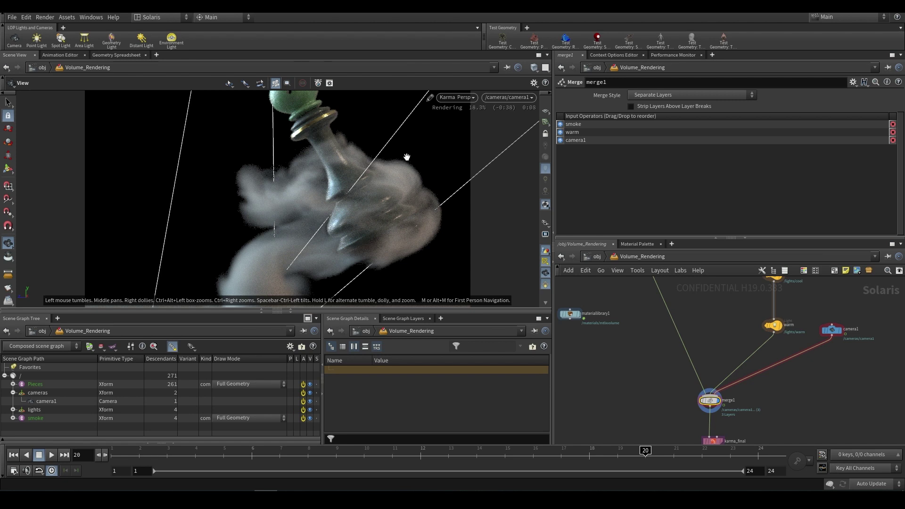
pyautogui.scroll(-1, 703, 308)
pyautogui.moveTo(703, 308); pyautogui.dragTo(681, 327, button='middle')
pyautogui.scroll(2, 705, 349)
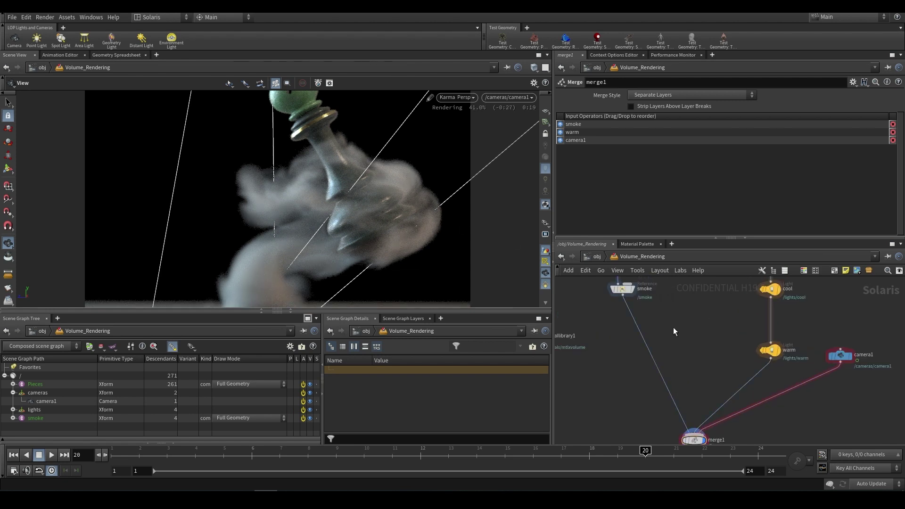
pyautogui.press('Tab')
pyautogui.write('mater')
pyautogui.press('Return')
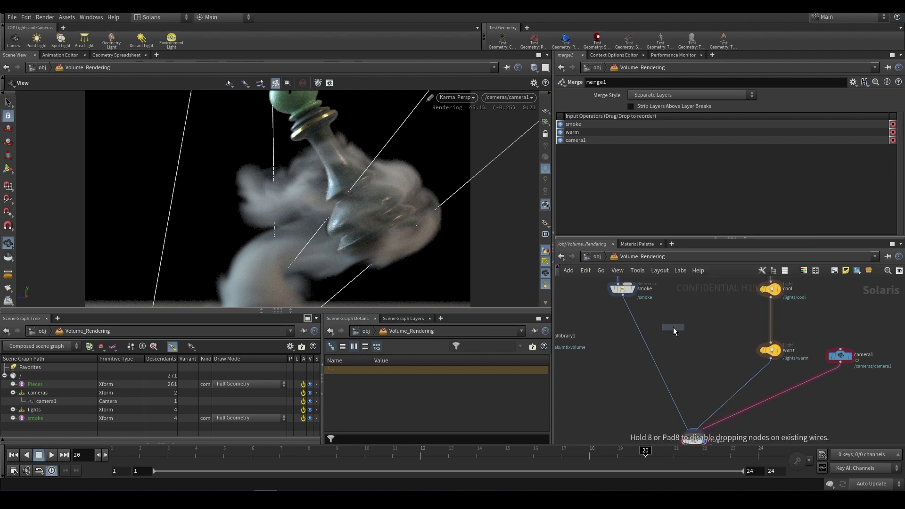
pyautogui.click(633, 346)
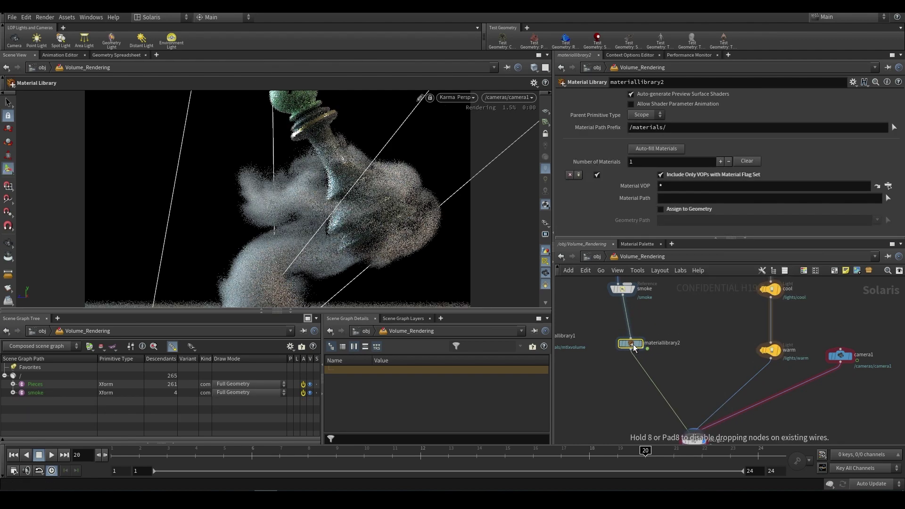
# Step: Enter the new material library and add a Volume Shader Core node inside it
pyautogui.doubleClick(629, 347)
pyautogui.press('Tab')
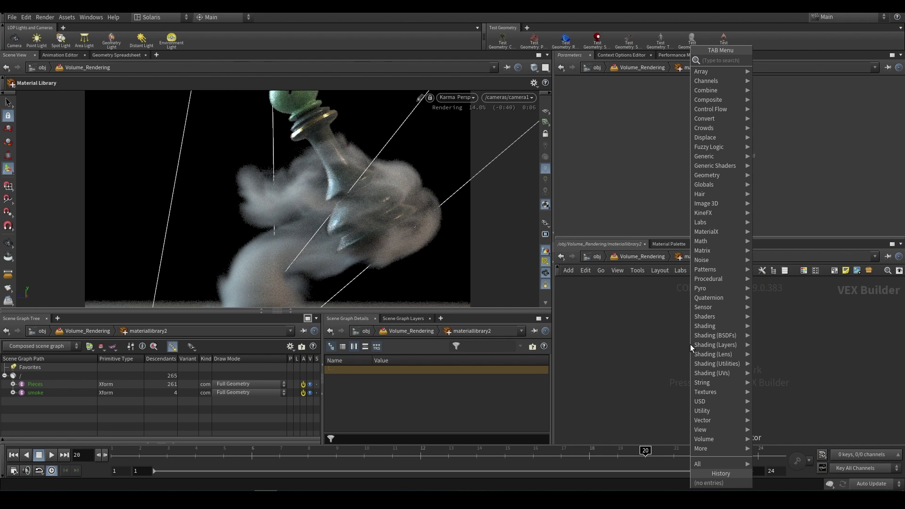
pyautogui.write('volume')
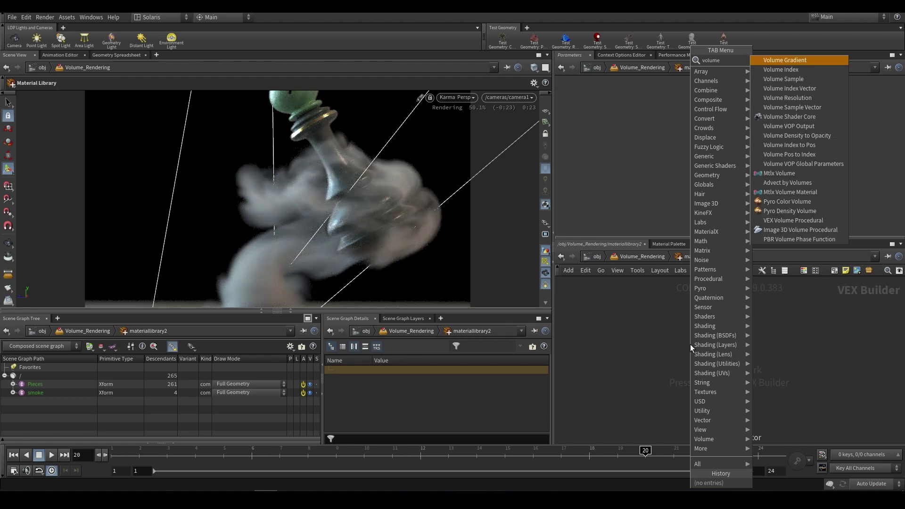
pyautogui.click(843, 118)
pyautogui.click(688, 344)
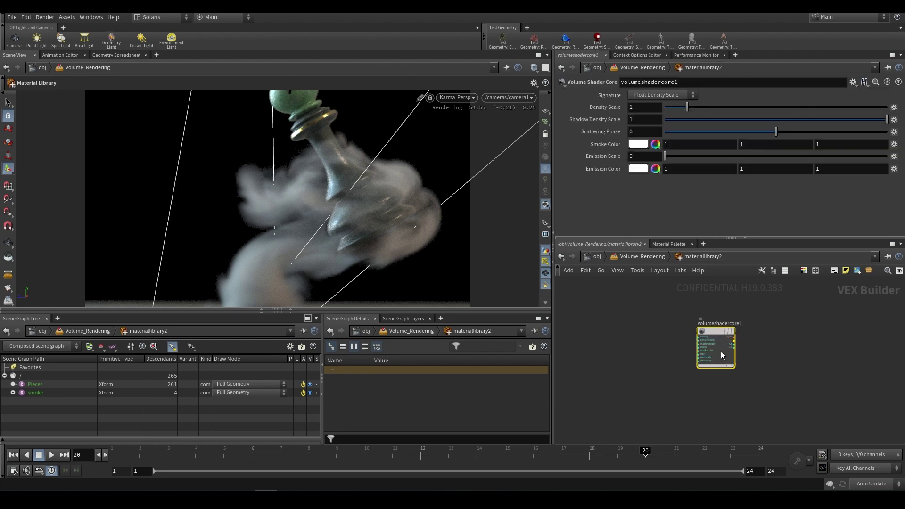
pyautogui.scroll(3, 720, 351)
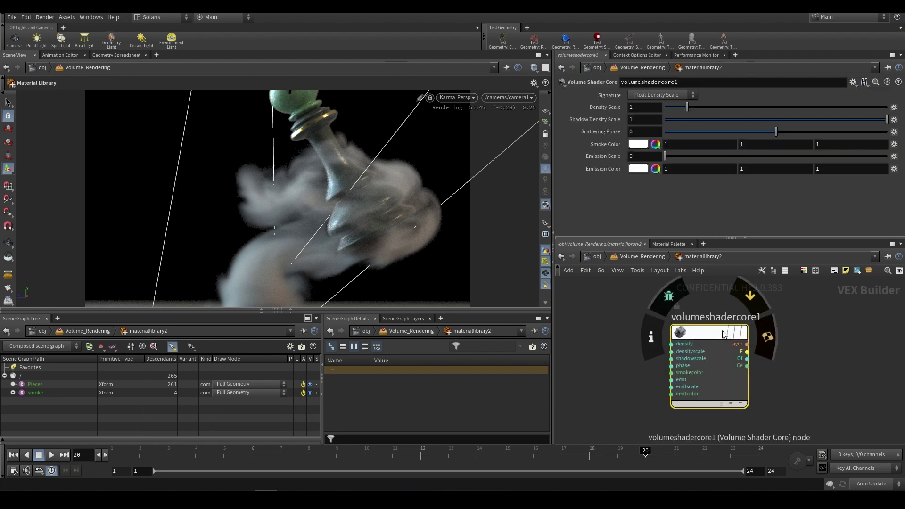
# Step: Rename the Volume Shader Core node as VEX_VOLUME
pyautogui.doubleClick(745, 318)
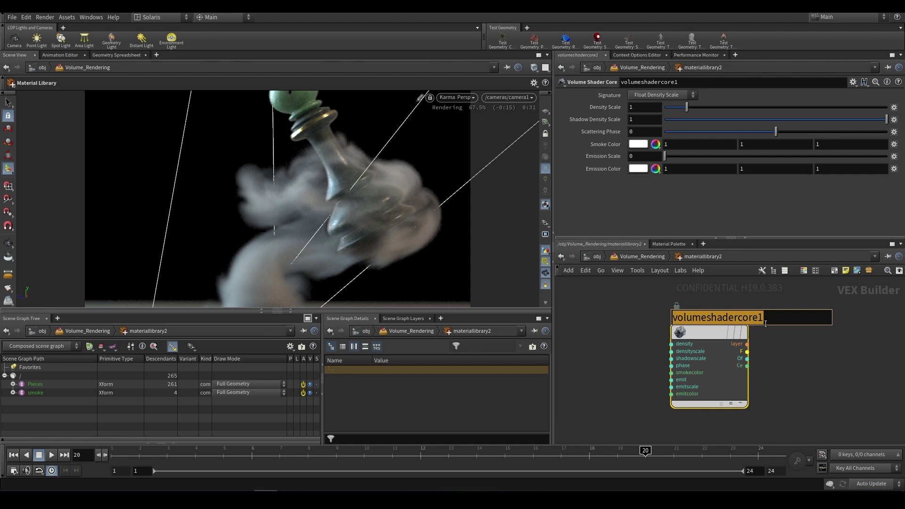
pyautogui.write('VEX_')
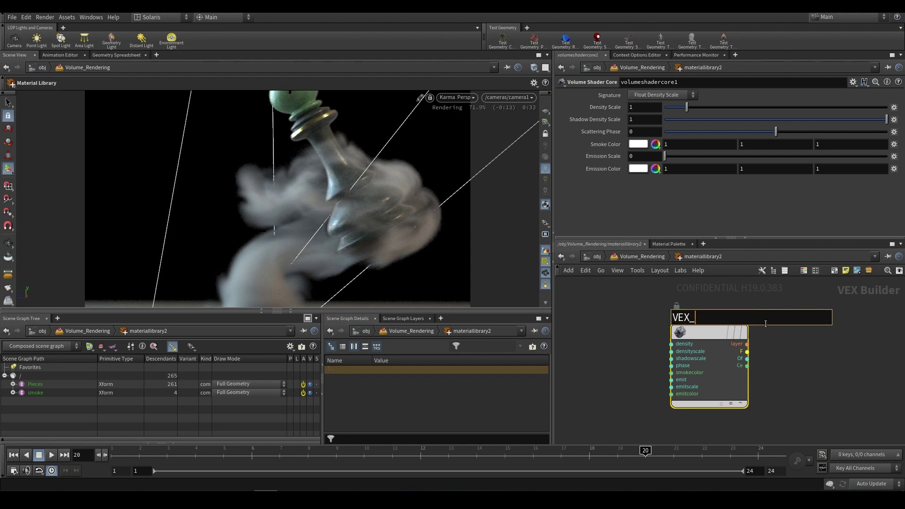
pyautogui.write('VOLUME')
pyautogui.press('Return')
# Step: Back on the new material library, set its Material VOP to VEX_VOLUME and enable Assign to Geometry
pyautogui.press('u')
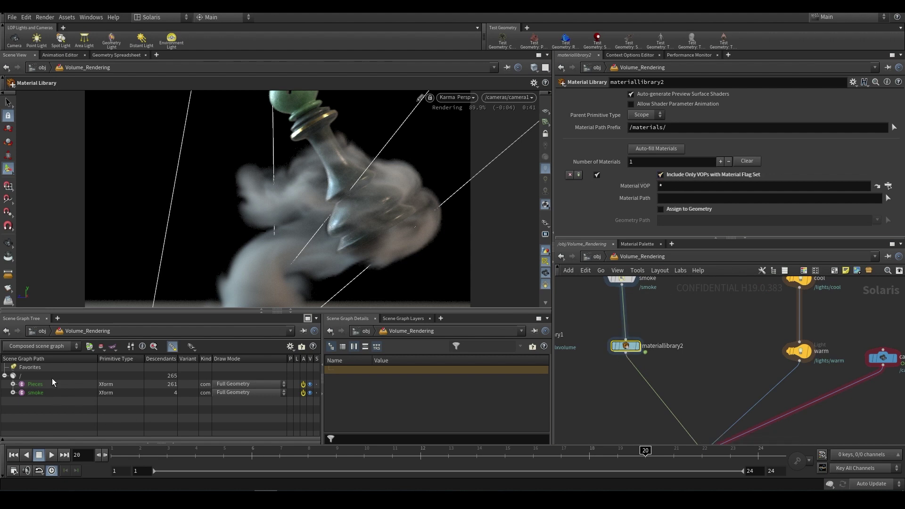
pyautogui.doubleClick(660, 185)
pyautogui.write('VEX')
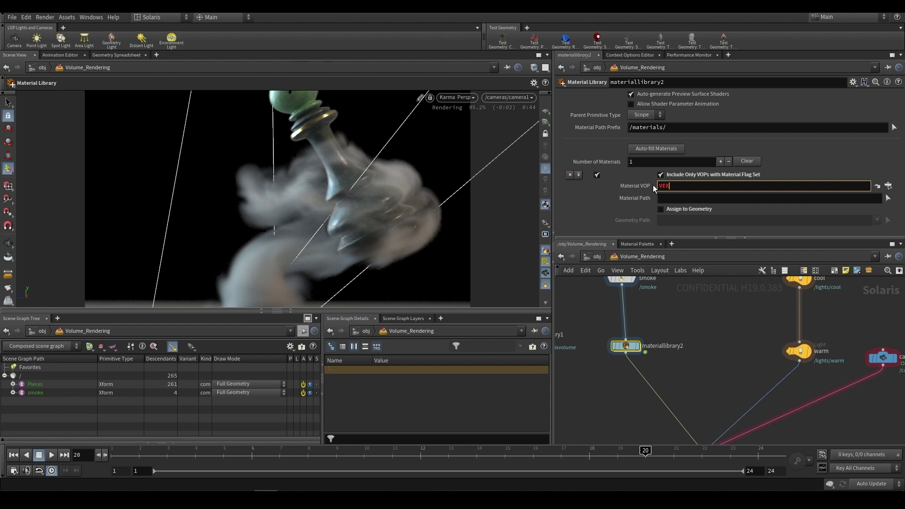
pyautogui.write('_VOLUME')
pyautogui.press('Return')
pyautogui.click(669, 209)
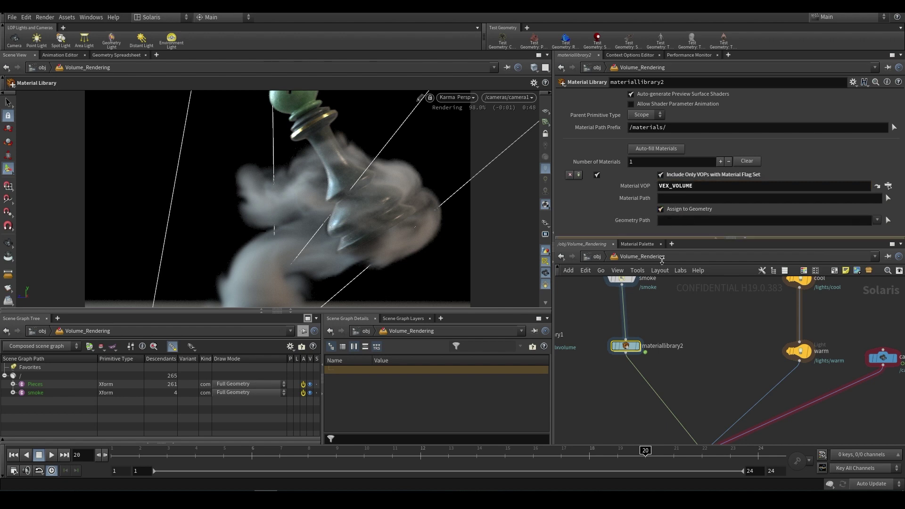
# Step: Set the material's Geometry Path to the /smoke primitive from the scene graph and display merge1 again
pyautogui.click(636, 347)
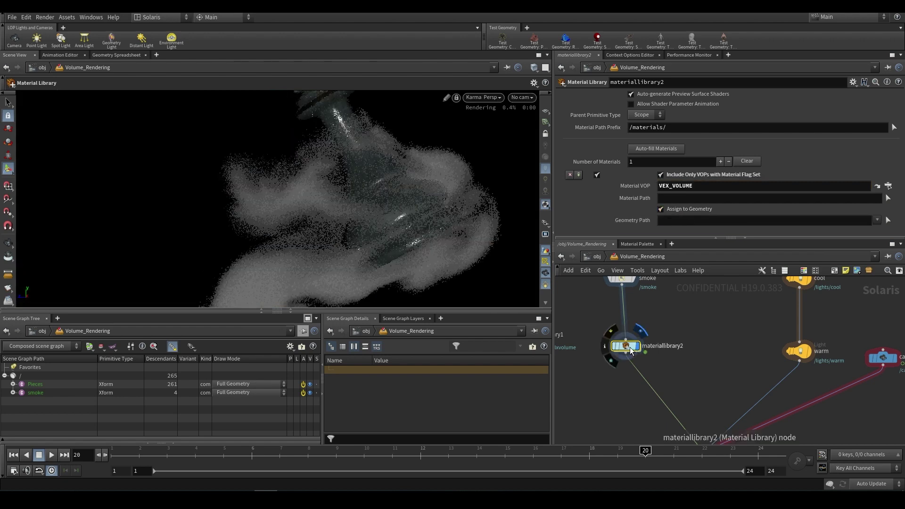
pyautogui.click(35, 392)
pyautogui.moveTo(33, 394); pyautogui.dragTo(702, 220)
pyautogui.moveTo(713, 337); pyautogui.dragTo(688, 277, button='middle')
pyautogui.scroll(-1, 698, 376)
pyautogui.click(693, 378)
pyautogui.scroll(1, 694, 372)
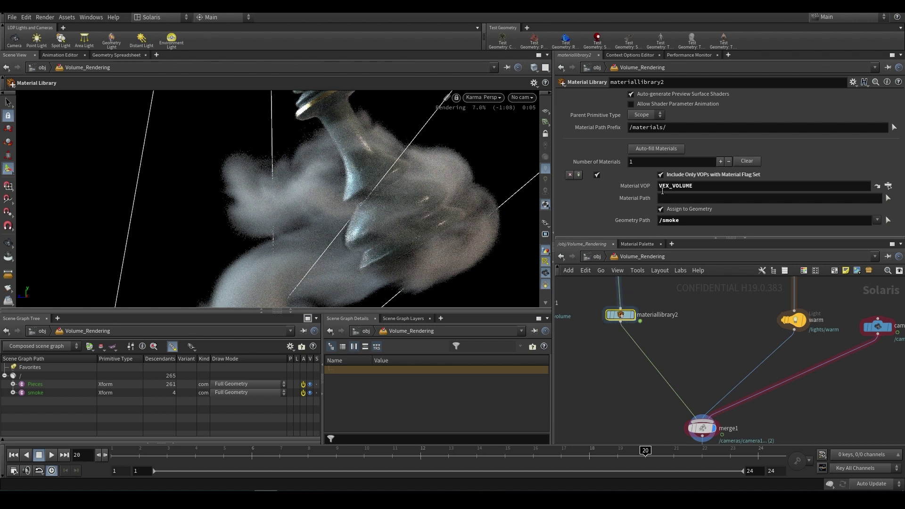
# Step: Check the VEX_VOLUME shader inside materiallibrary2, then turn off Include Only VOPs with Material Flag Set on the library
pyautogui.doubleClick(620, 315)
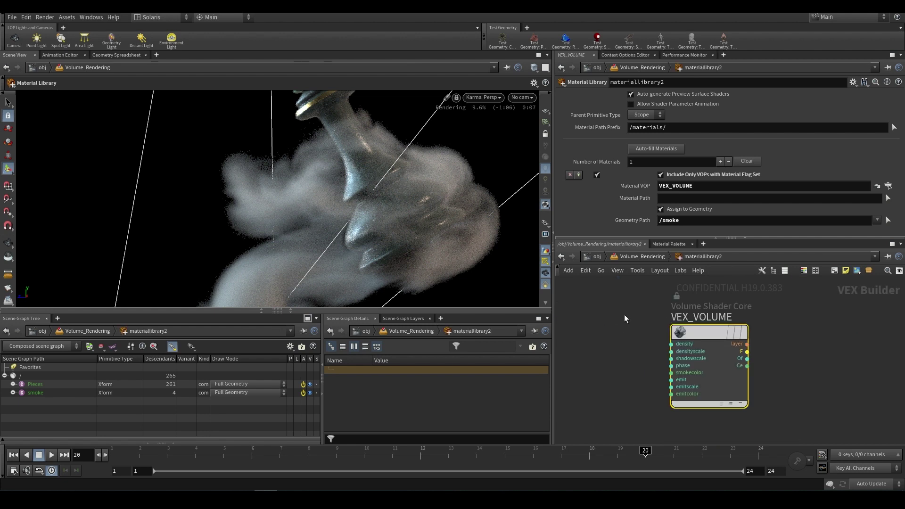
pyautogui.click(717, 349)
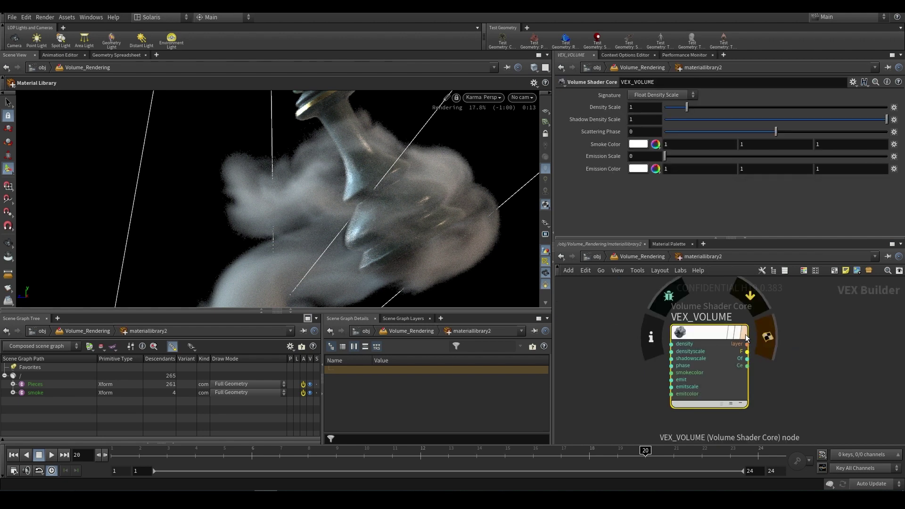
pyautogui.click(637, 256)
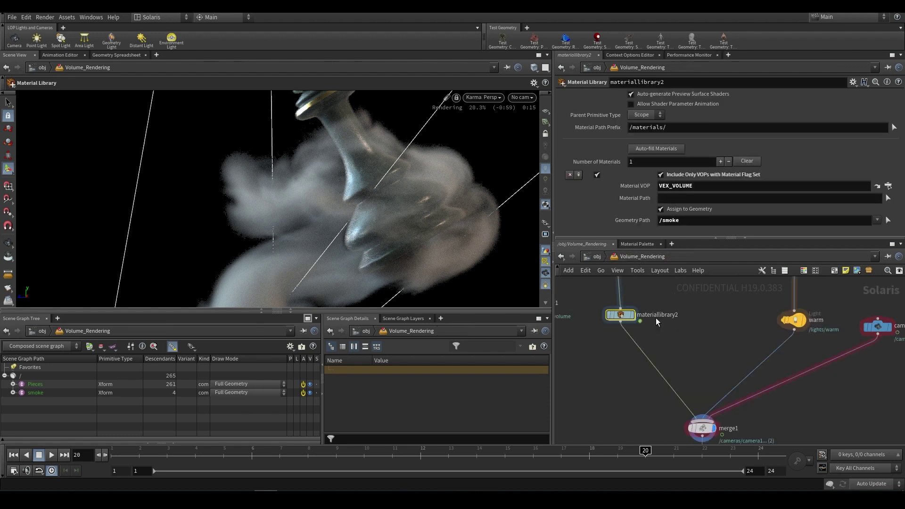
pyautogui.click(659, 175)
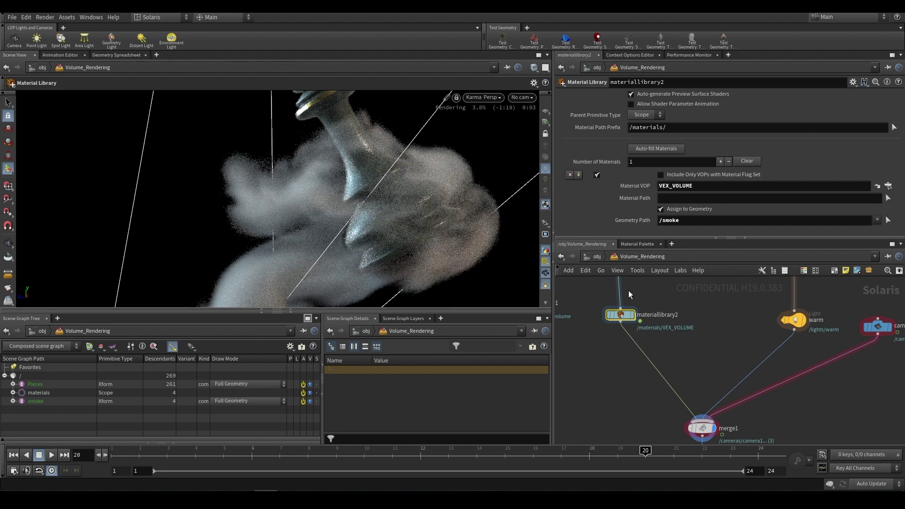
# Step: Set VEX_VOLUME's Density Scale to 2.53, Shadow Density Scale to 5 and Smoke Color to light blue (0.56927, 0.817203, 1)
pyautogui.doubleClick(619, 315)
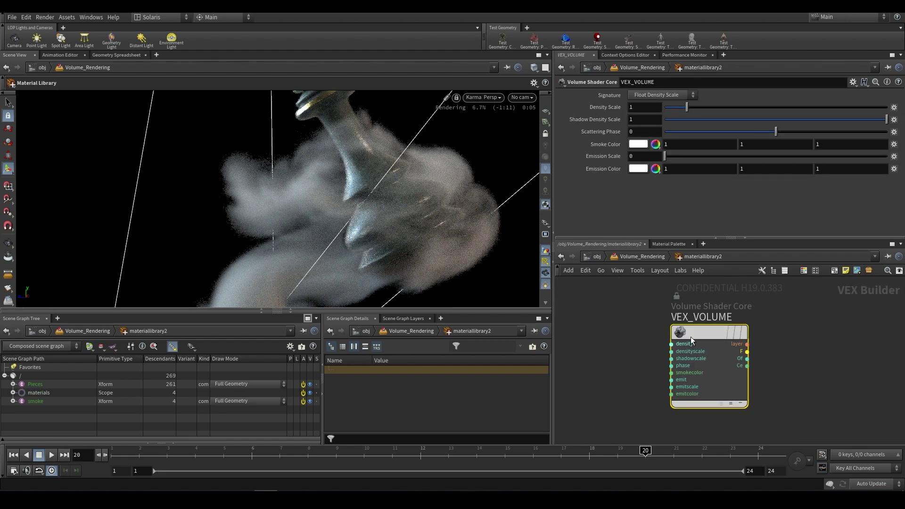
pyautogui.click(720, 106)
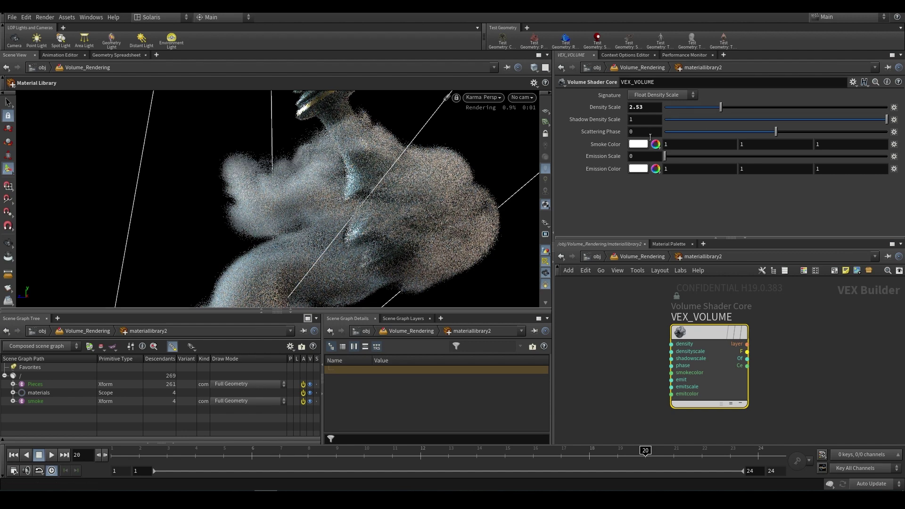
pyautogui.click(643, 121)
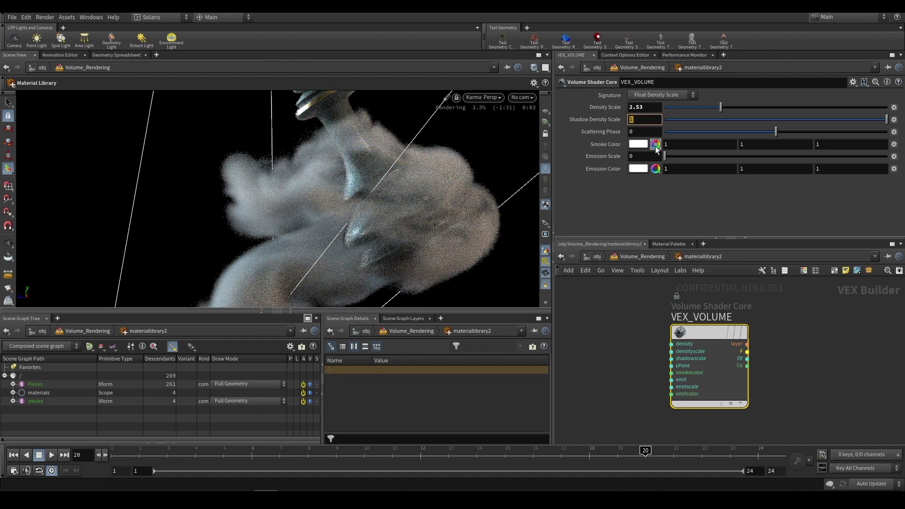
pyautogui.write('5')
pyautogui.click(638, 144)
pyautogui.click(536, 132)
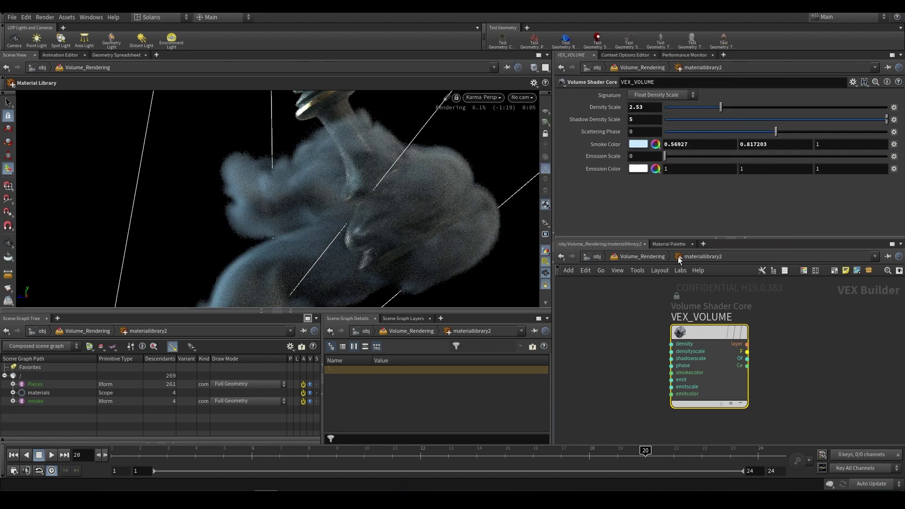
# Step: Add a Mtlx Volume node inside materiallibrary2, beside the VEX_VOLUME shader
pyautogui.scroll(-1, 716, 346)
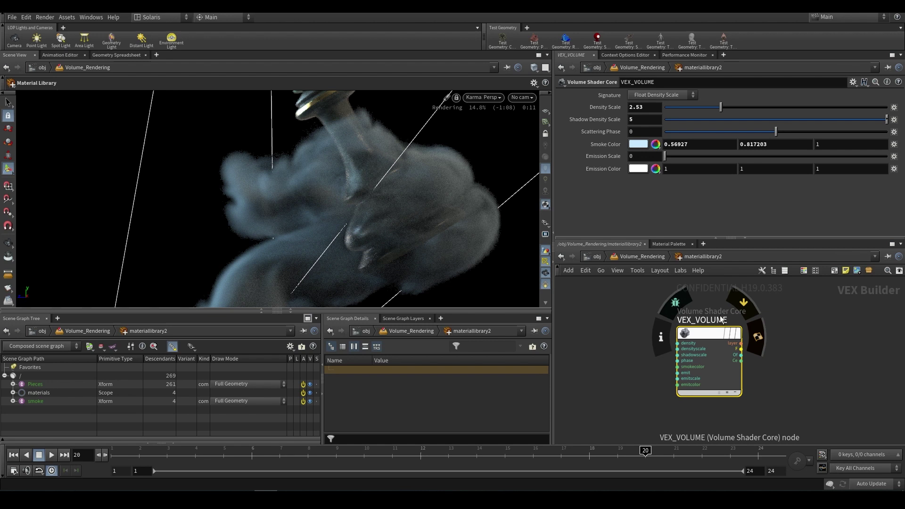
pyautogui.moveTo(814, 342); pyautogui.dragTo(832, 341, button='middle')
pyautogui.scroll(-1, 831, 341)
pyautogui.moveTo(742, 335); pyautogui.dragTo(812, 351)
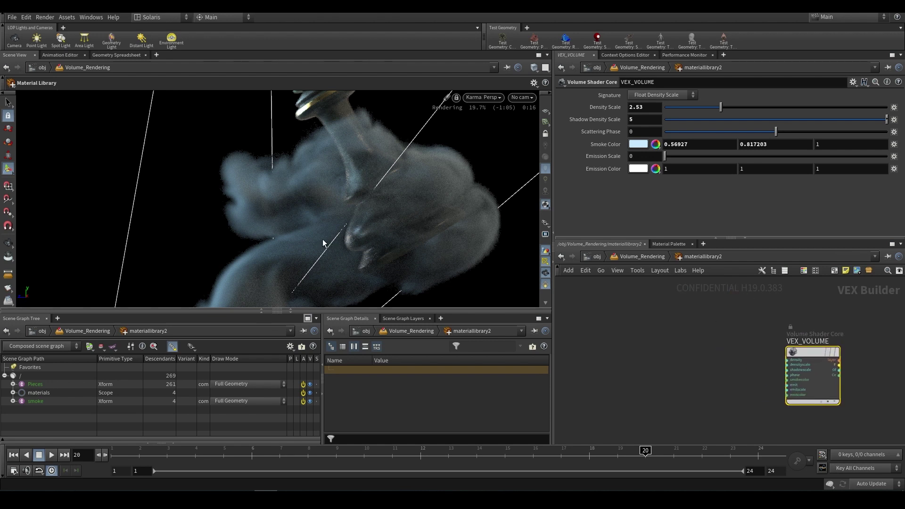
pyautogui.scroll(-1, 729, 329)
pyautogui.moveTo(730, 329)
pyautogui.mouseDown(button='middle')
pyautogui.moveTo(745, 332)
pyautogui.moveTo(716, 329)
pyautogui.mouseUp(button='middle')
pyautogui.scroll(1, 708, 327)
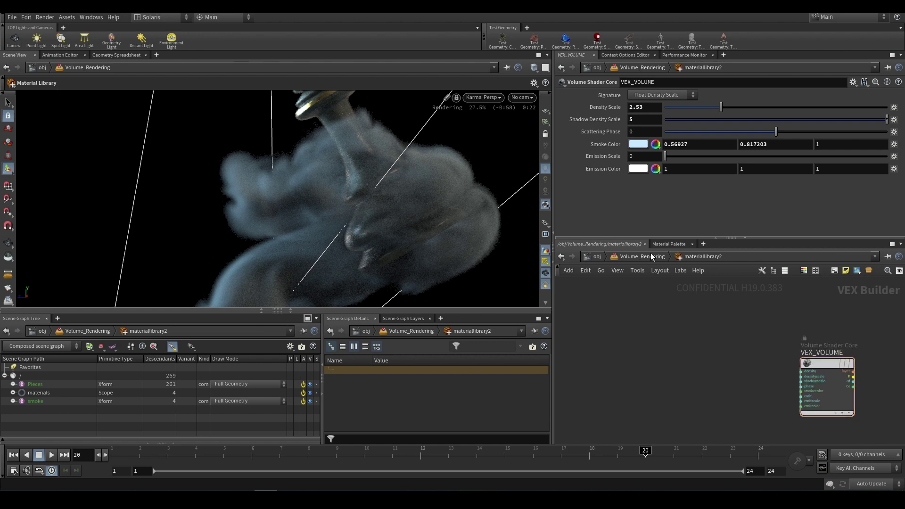
pyautogui.press('Tab')
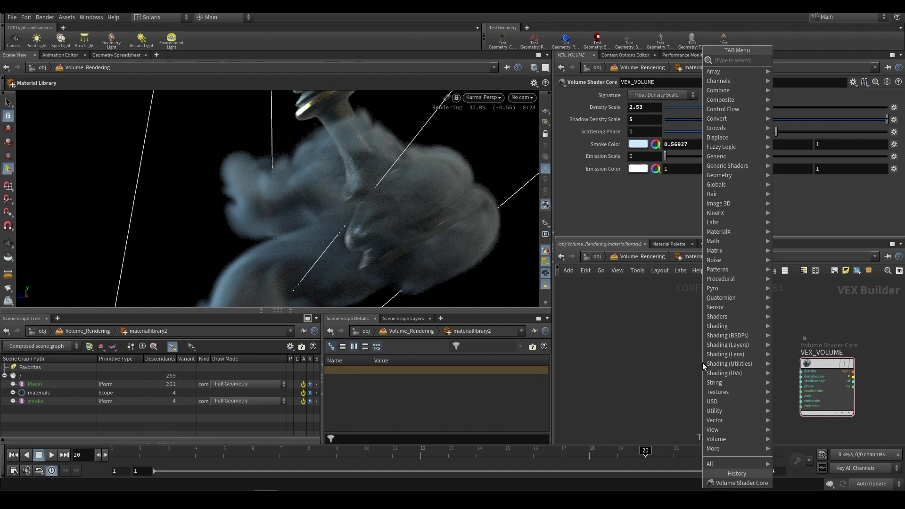
pyautogui.write('mtlx volume')
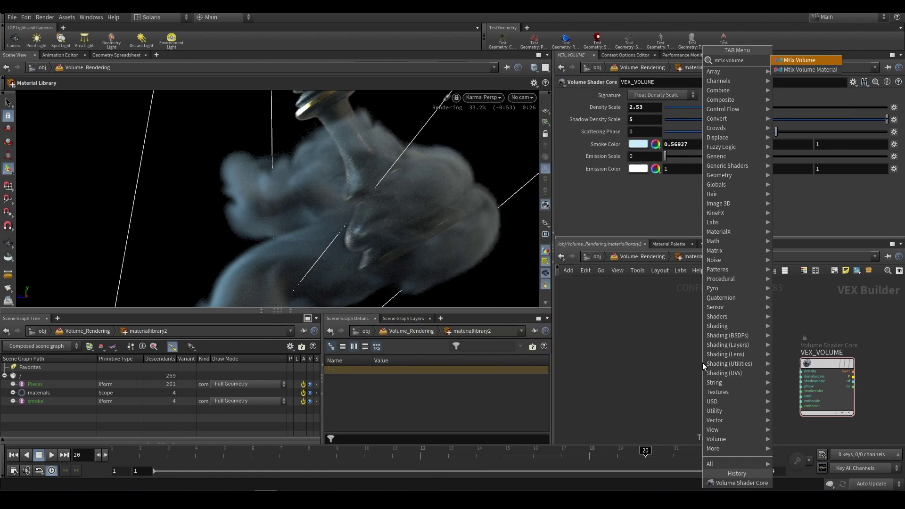
pyautogui.press('Return')
pyautogui.click(702, 363)
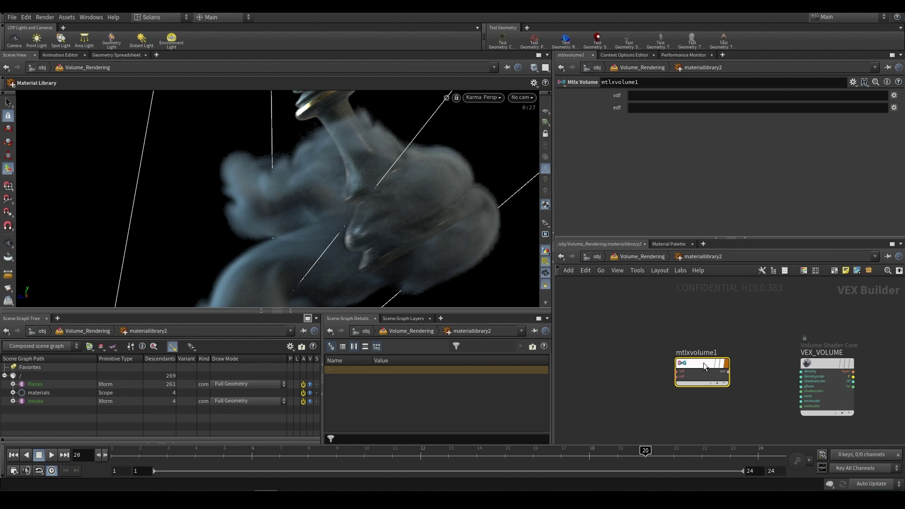
pyautogui.moveTo(703, 363); pyautogui.dragTo(676, 357)
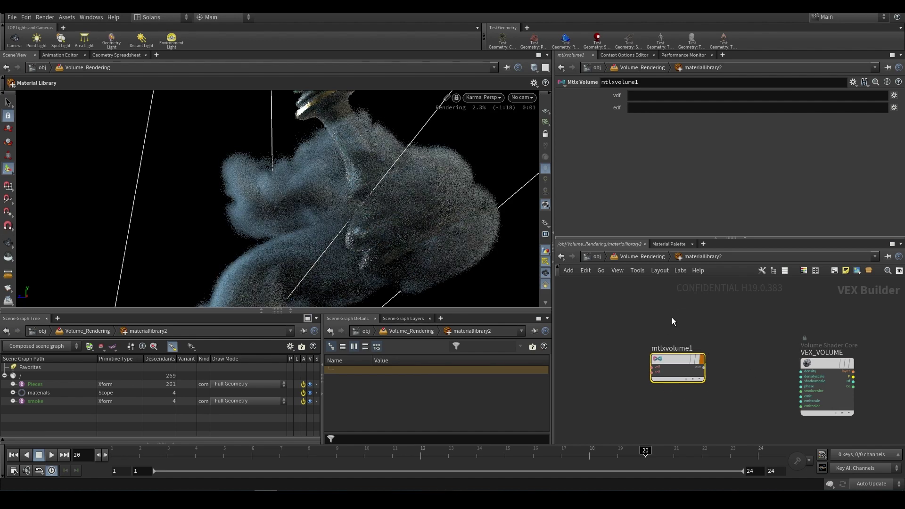
# Step: Rename the new Mtlx Volume node as MTLX_VOLUME
pyautogui.doubleClick(687, 349)
pyautogui.write('MT')
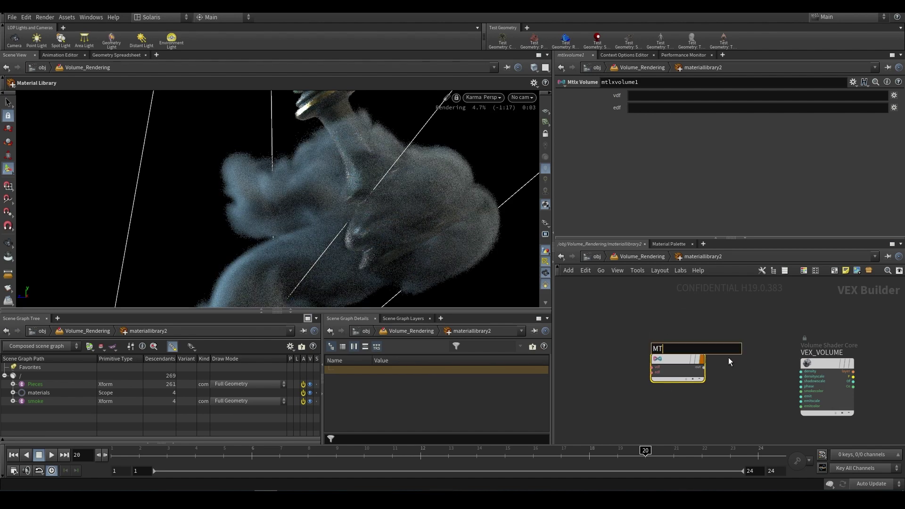
pyautogui.write('LX_VOLUME')
pyautogui.press('Return')
# Step: Go back up to the Volume_Rendering network and set materiallibrary2's Material VOP to MTLX_VOLUME
pyautogui.click(638, 256)
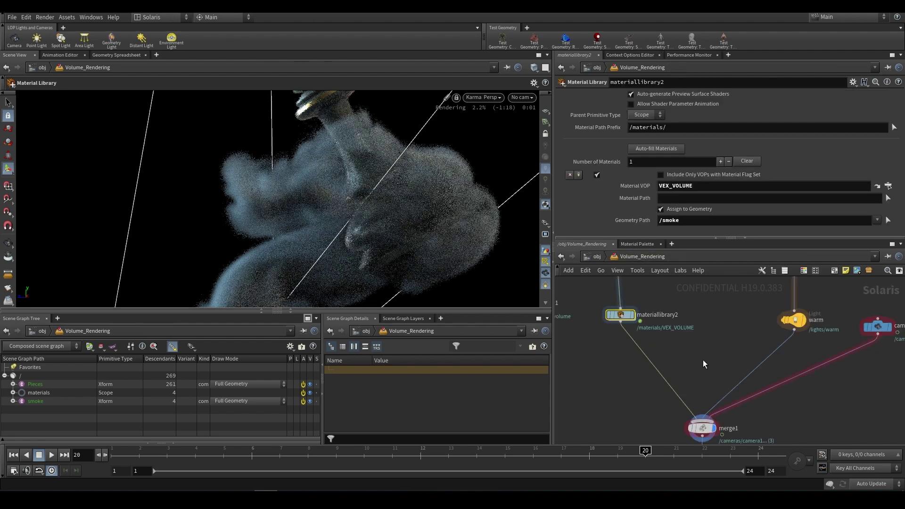
pyautogui.doubleClick(691, 189)
pyautogui.write('MTLX')
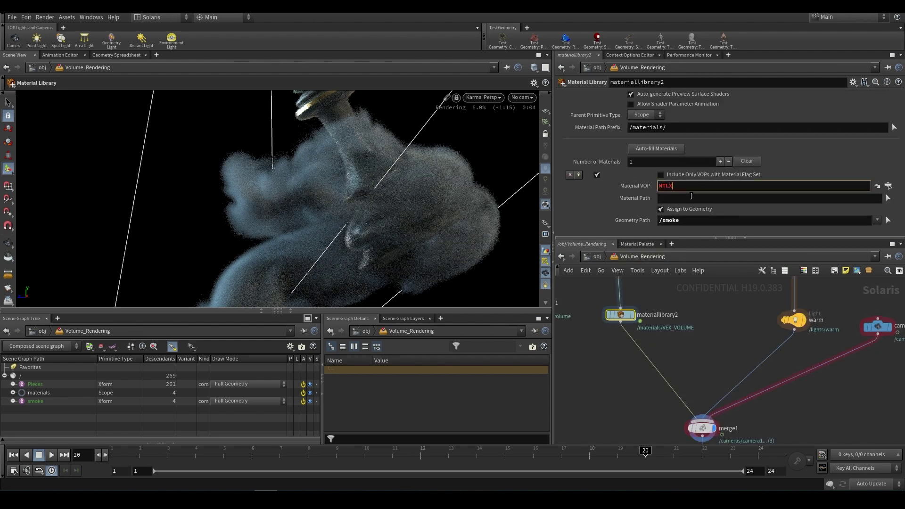
pyautogui.write('_VOLUME')
pyautogui.press('Return')
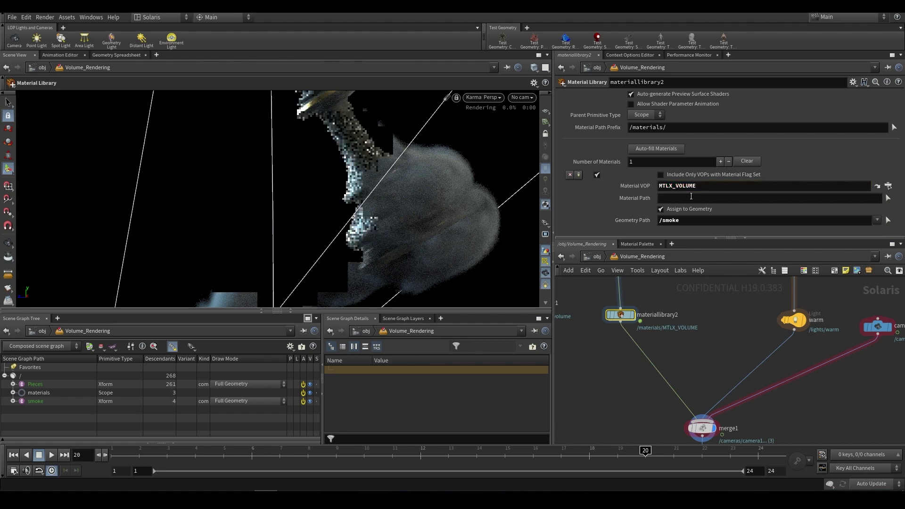
# Step: Go back inside materiallibrary2 and save the scene file
pyautogui.click(640, 186)
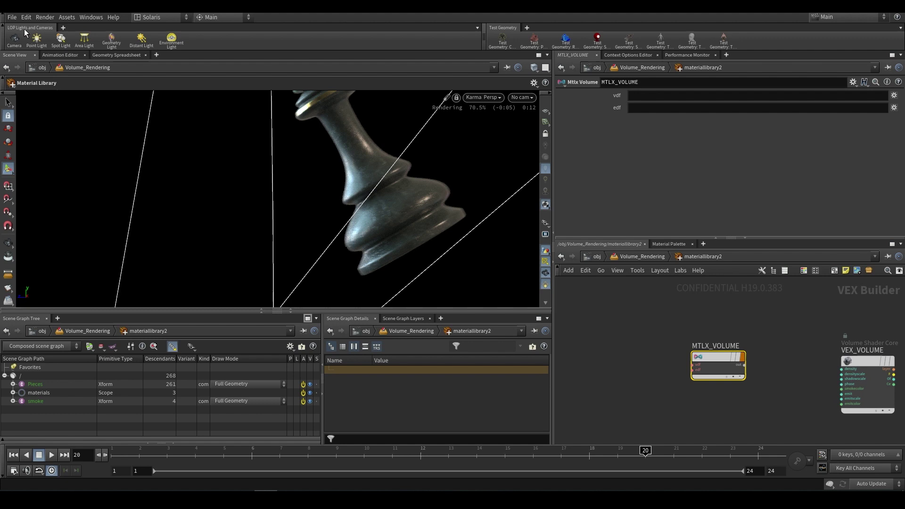
pyautogui.click(14, 18)
pyautogui.click(19, 70)
# Step: Add a Mtlx Anisotropic Vdf node ahead of MTLX_VOLUME in the shader network
pyautogui.moveTo(643, 354); pyautogui.dragTo(646, 362, button='middle')
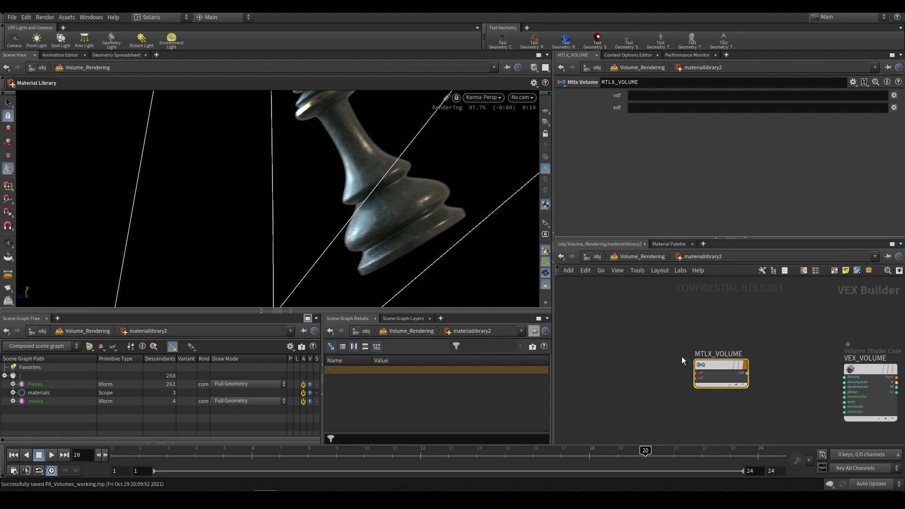
pyautogui.scroll(2, 672, 372)
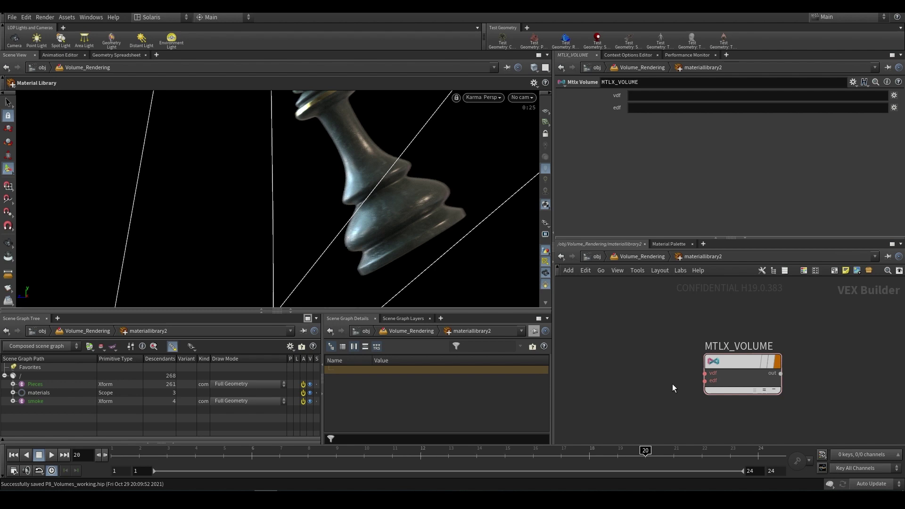
pyautogui.scroll(-3, 689, 394)
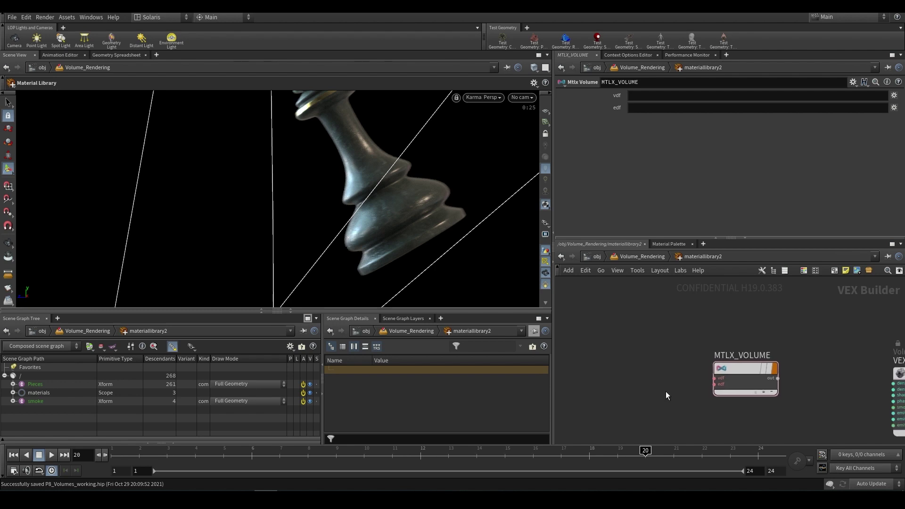
pyautogui.scroll(2, 655, 391)
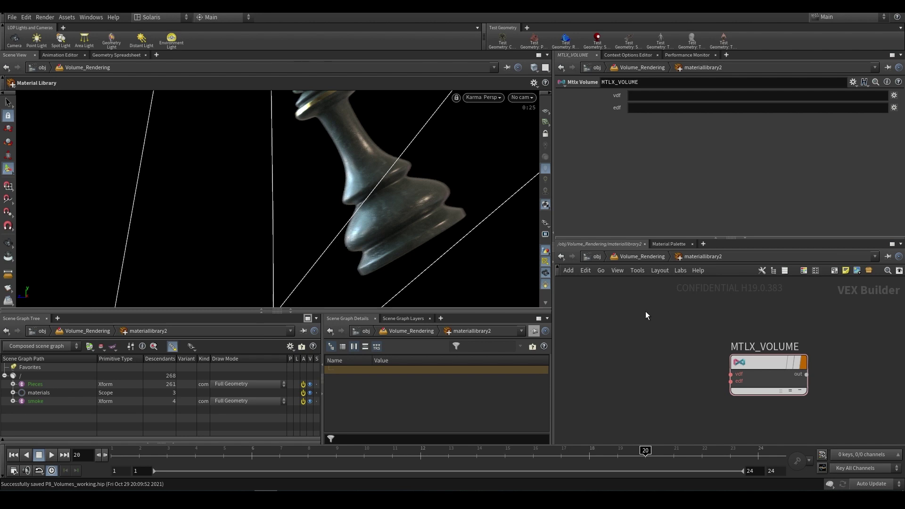
pyautogui.moveTo(663, 363); pyautogui.dragTo(683, 366, button='middle')
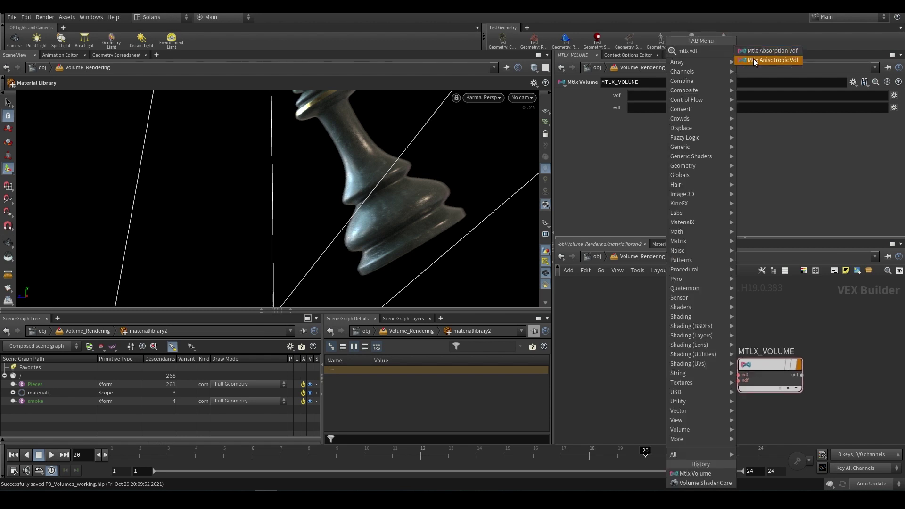
pyautogui.click(754, 63)
pyautogui.click(641, 354)
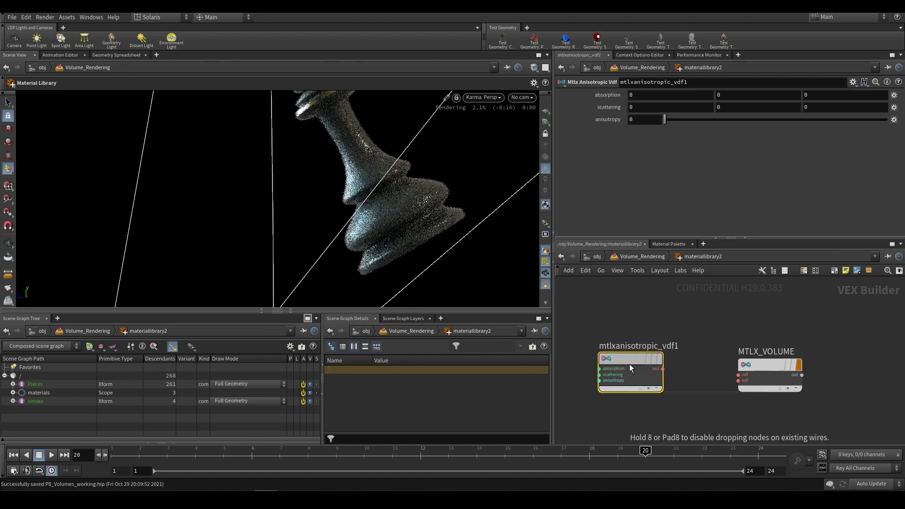
# Step: Wire the Anisotropic Vdf output into MTLX_VOLUME's vdf input, and set all its absorption channels to 15.5 and scattering channels to 14.3
pyautogui.click(662, 369)
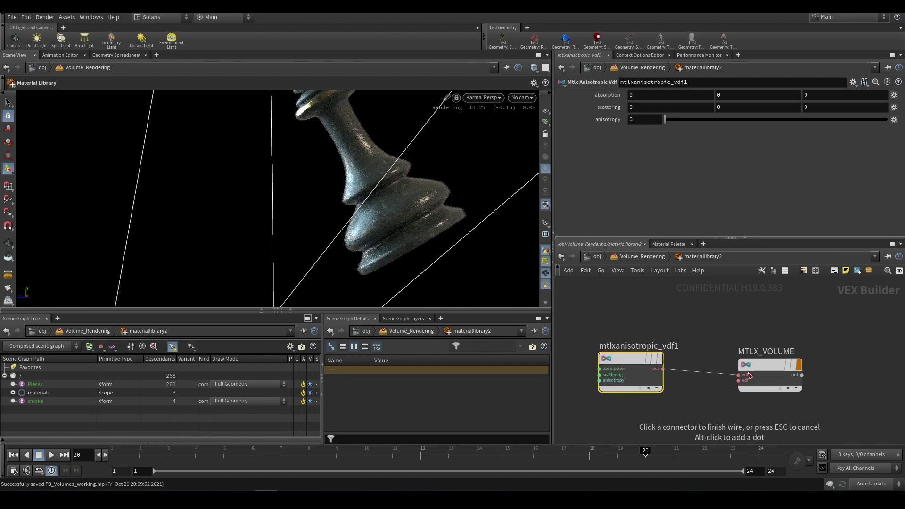
pyautogui.click(737, 375)
pyautogui.press('h')
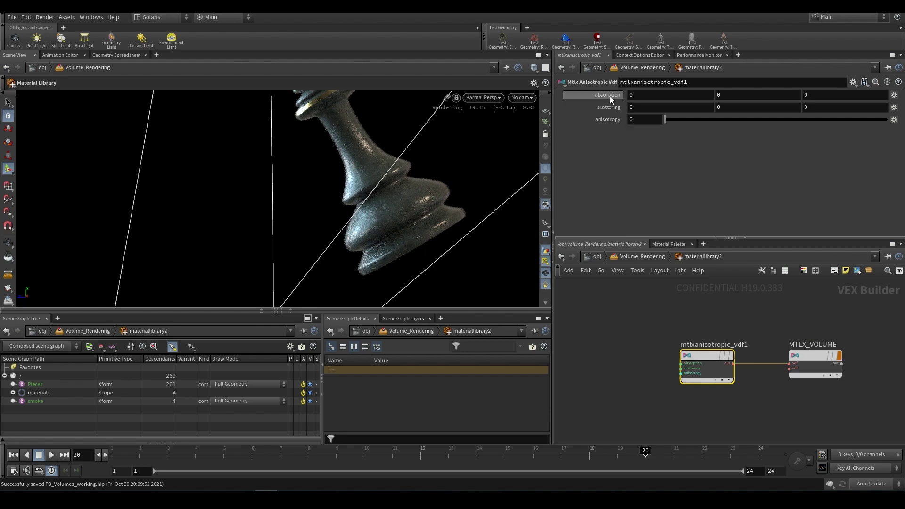
pyautogui.moveTo(611, 99); pyautogui.dragTo(712, 107, button='middle')
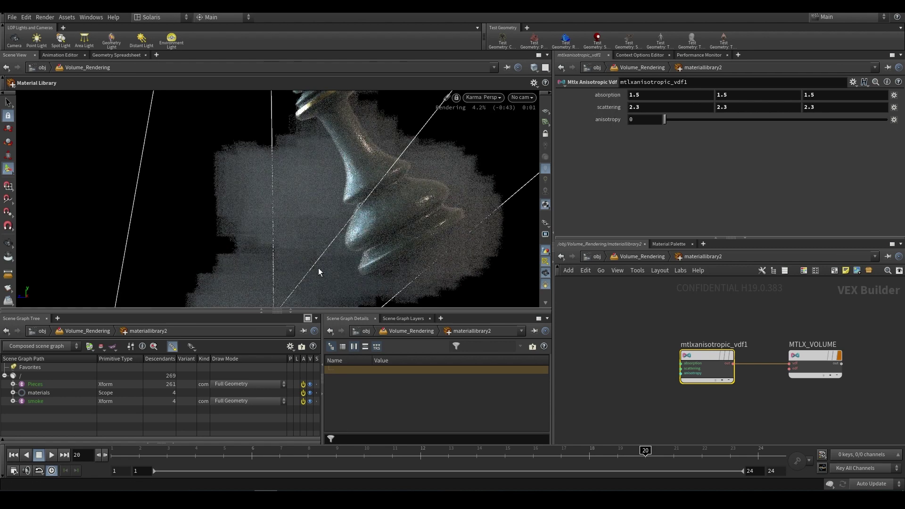
pyautogui.moveTo(605, 99); pyautogui.dragTo(634, 87, button='middle')
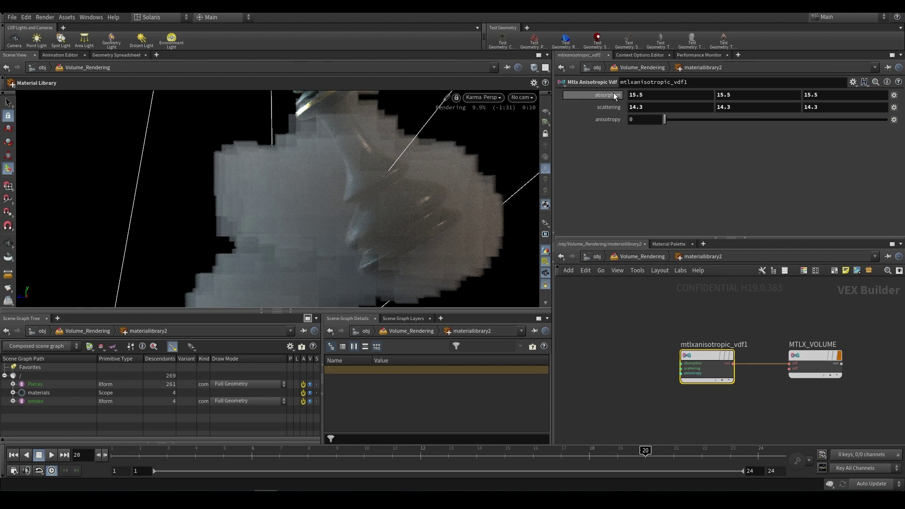
# Step: Add a Mtlx Geompropvalue node ahead of the Anisotropic Vdf node
pyautogui.moveTo(680, 313); pyautogui.dragTo(720, 318, button='middle')
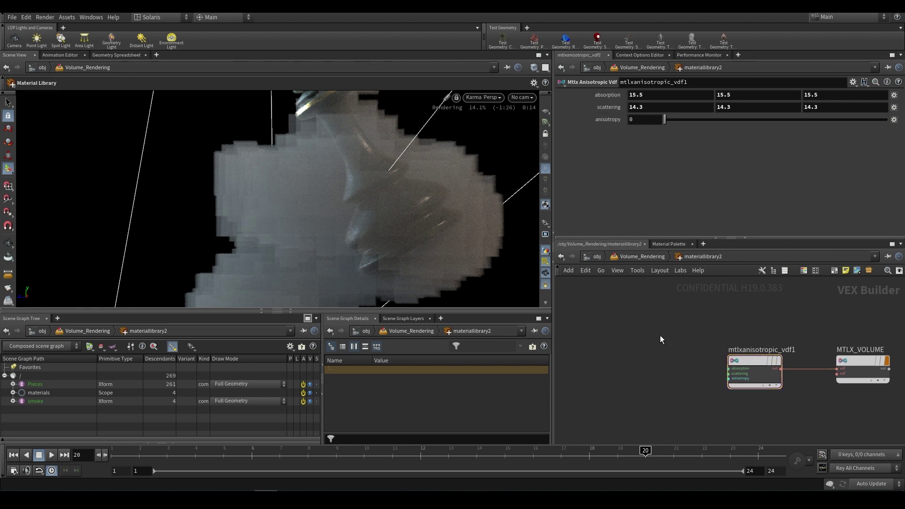
pyautogui.press('Tab')
pyautogui.write('geom')
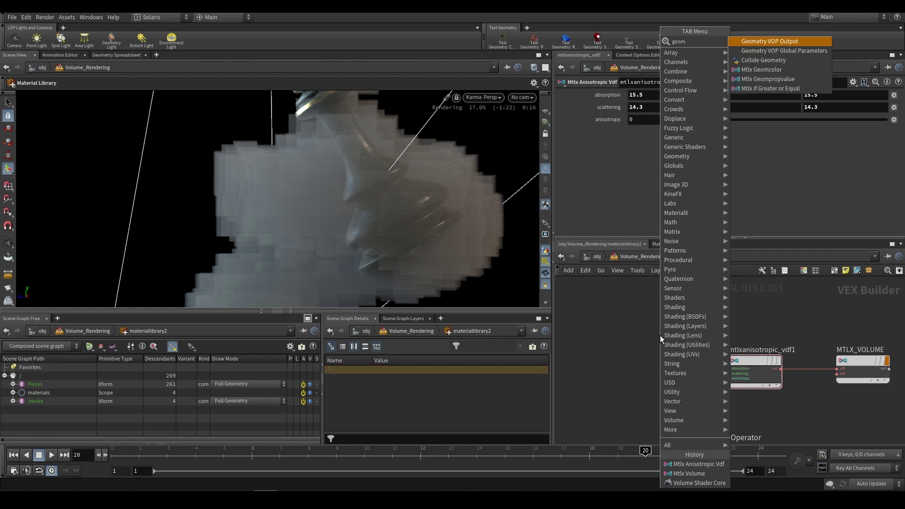
pyautogui.click(759, 79)
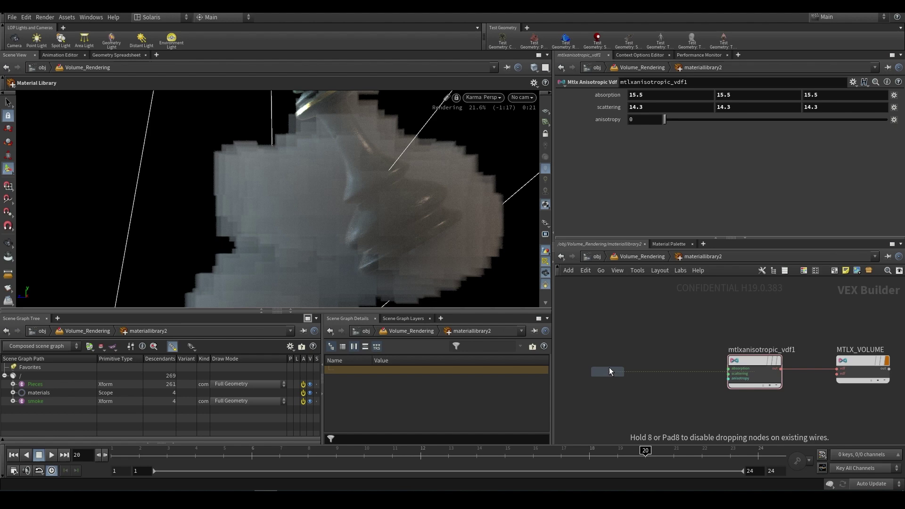
pyautogui.click(620, 367)
pyautogui.scroll(2, 636, 377)
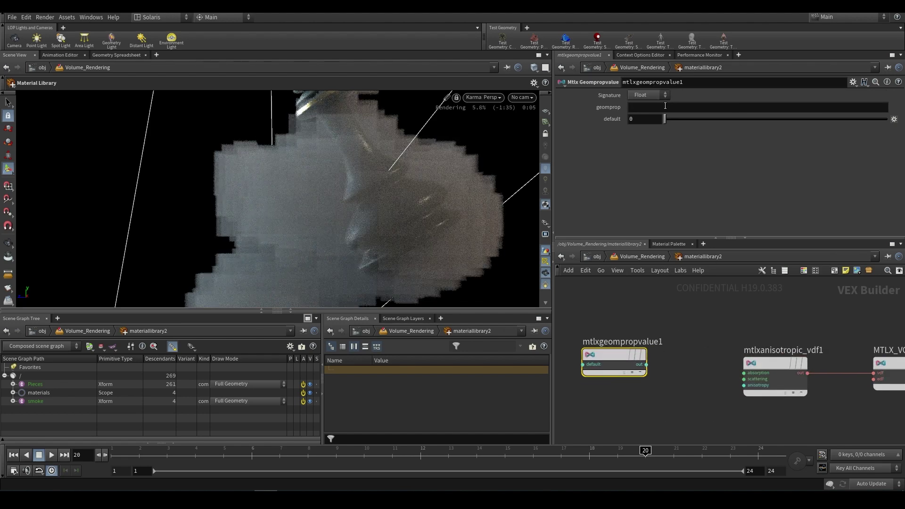
# Step: Set the geomprop name on the Mtlx Geompropvalue node to density
pyautogui.click(666, 107)
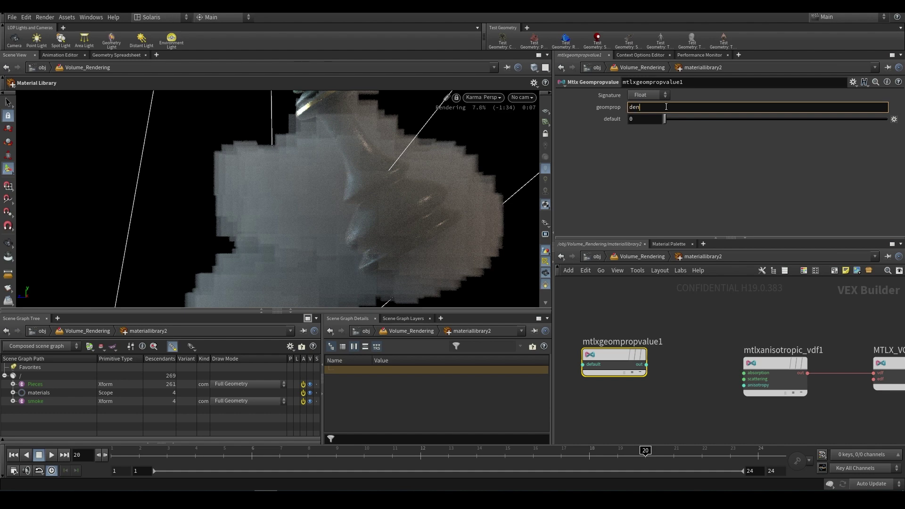
pyautogui.write('densiyu')
pyautogui.press('BackSpace')
pyautogui.press('BackSpace')
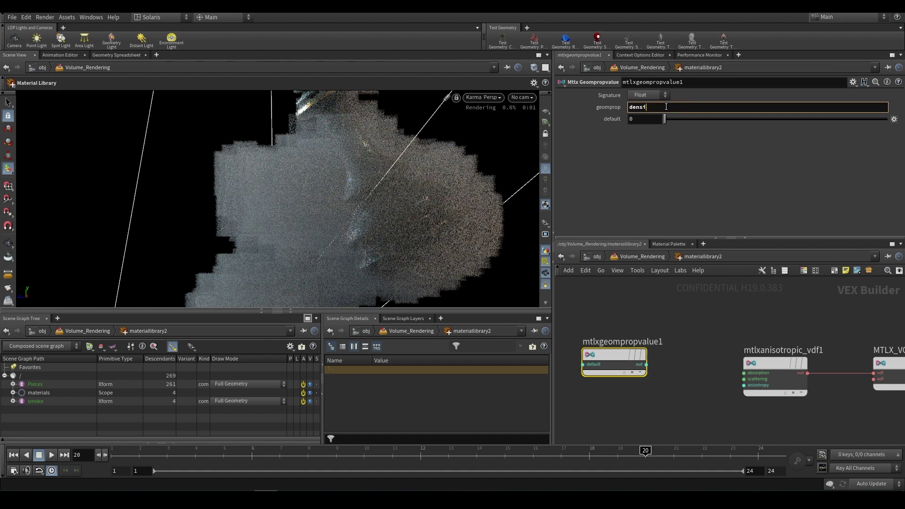
pyautogui.write('ty')
pyautogui.press('Return')
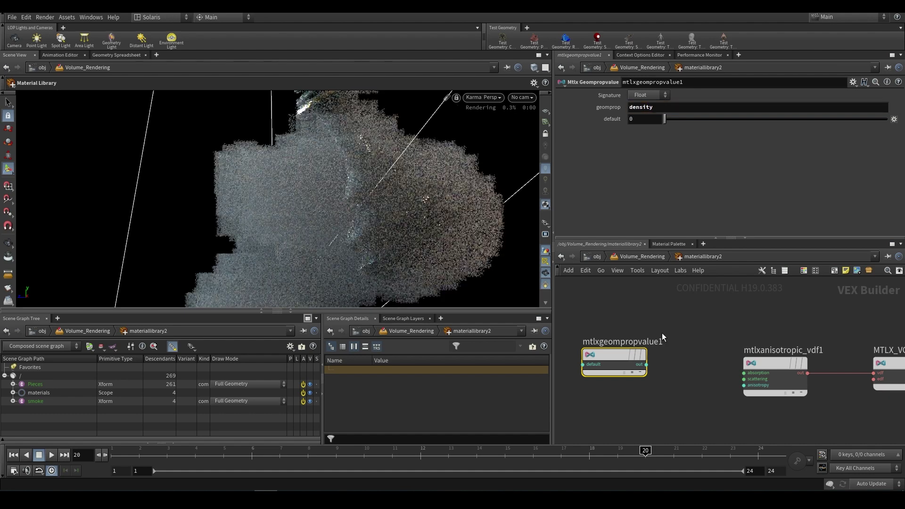
# Step: Connect the Geompropvalue output to both the absorption and scattering inputs of the Anisotropic Vdf node
pyautogui.click(647, 365)
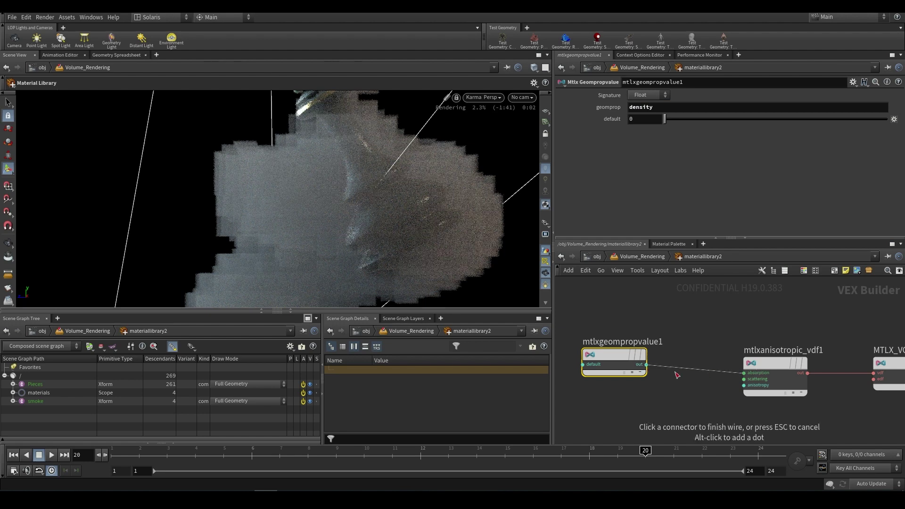
pyautogui.moveTo(617, 356); pyautogui.dragTo(617, 370)
pyautogui.click(646, 379)
pyautogui.click(743, 378)
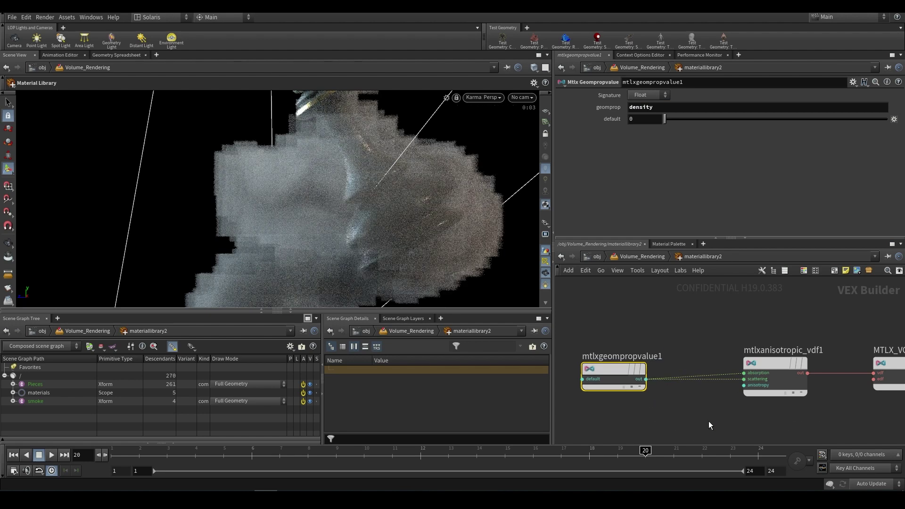
# Step: Check the Anisotropic Vdf node's parameters against the Karma preview, then bring up the Geompropvalue node's parameters
pyautogui.moveTo(611, 369)
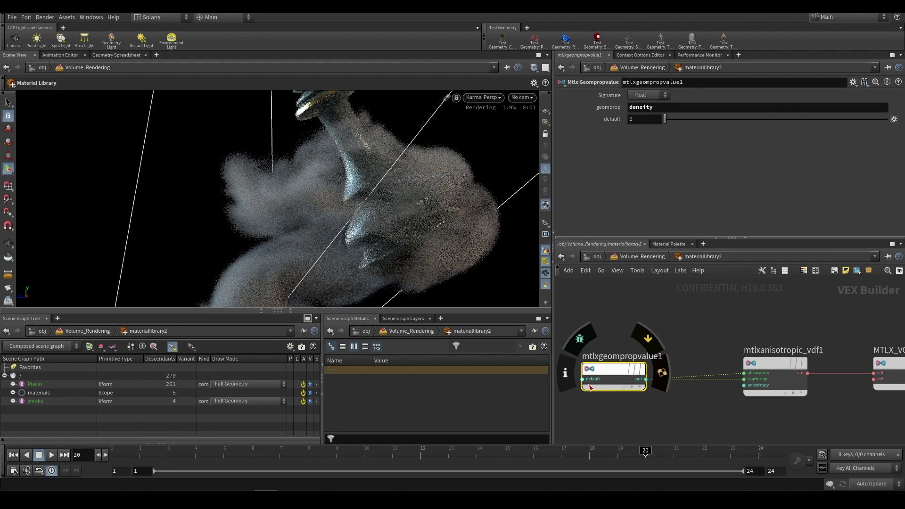
pyautogui.click(772, 364)
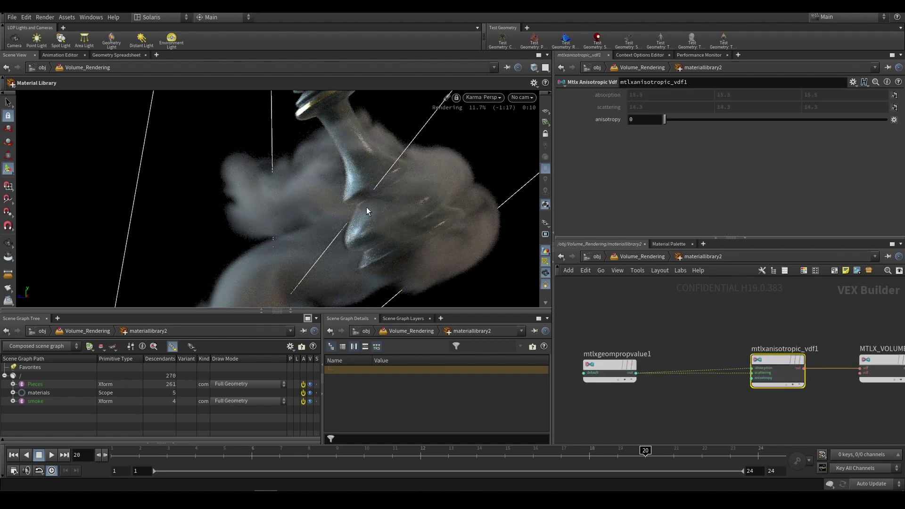
pyautogui.moveTo(675, 345); pyautogui.dragTo(673, 348, button='middle')
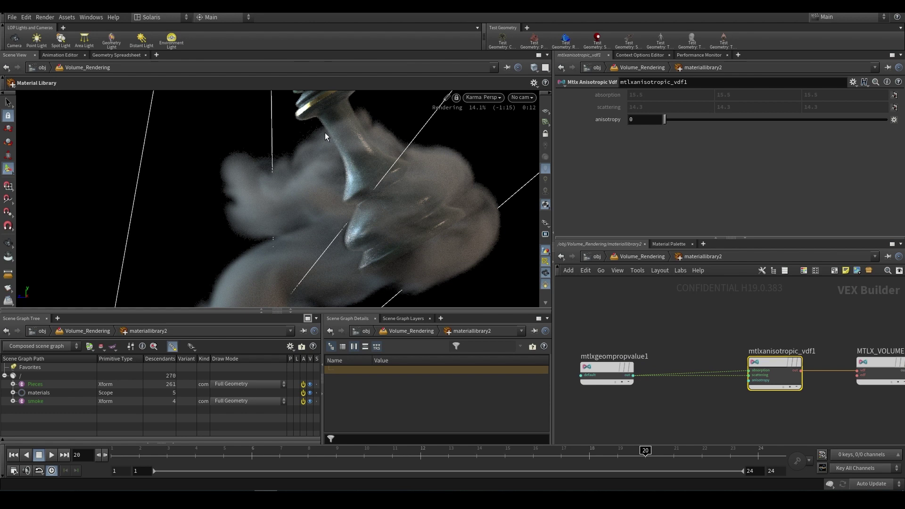
pyautogui.click(589, 366)
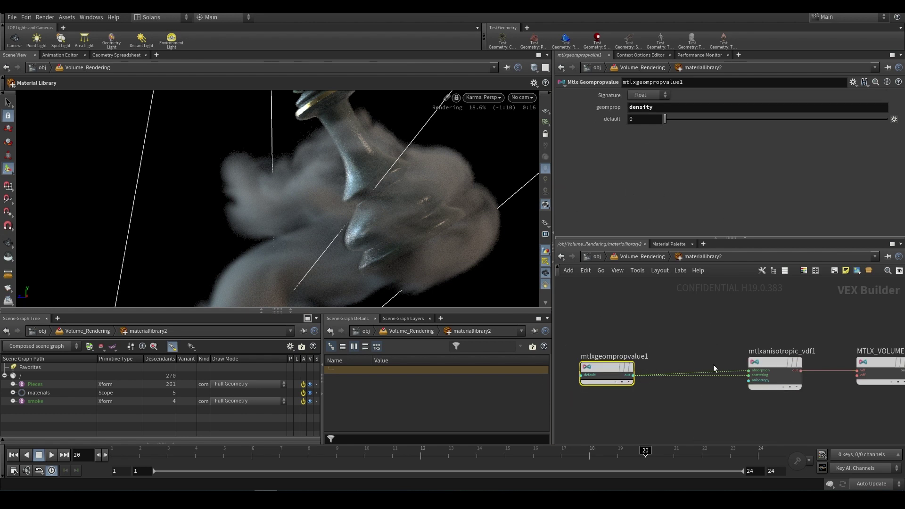
# Step: Add a Mtlx Constant node above the Geompropvalue node and set its signature to Color
pyautogui.press('Tab')
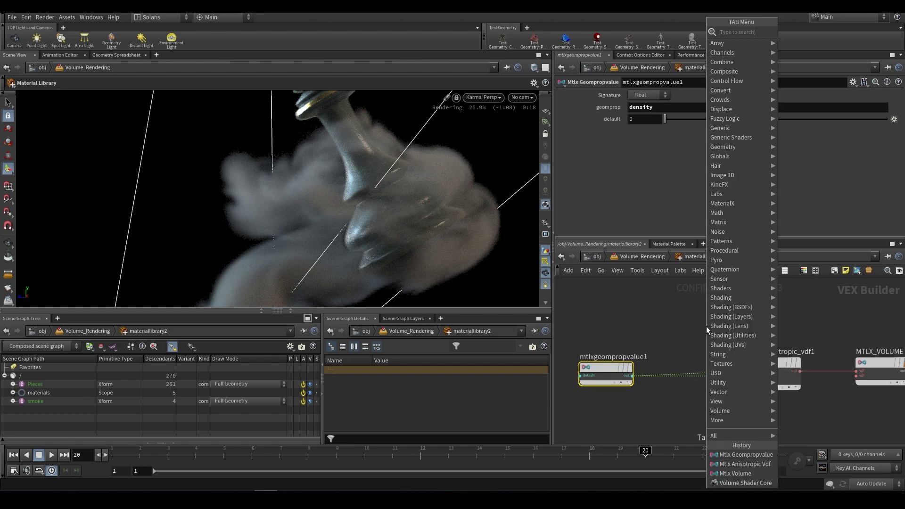
pyautogui.write('constant')
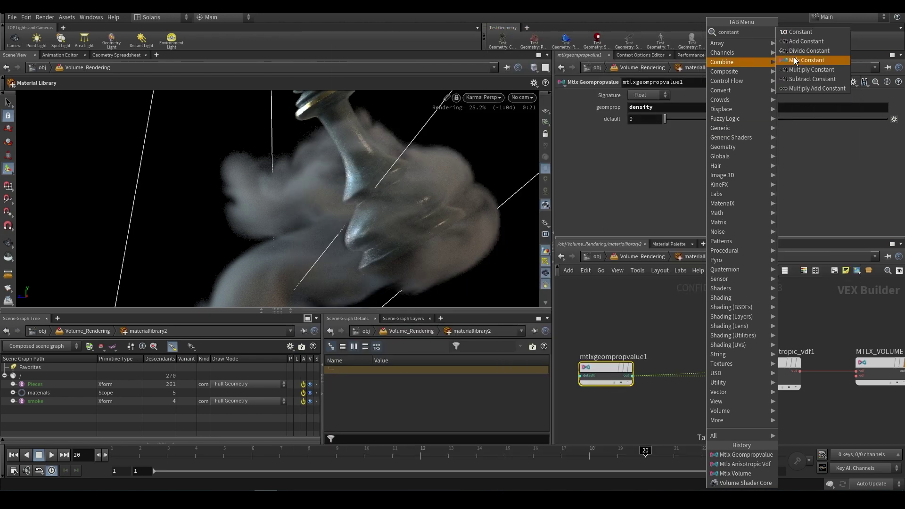
pyautogui.click(803, 60)
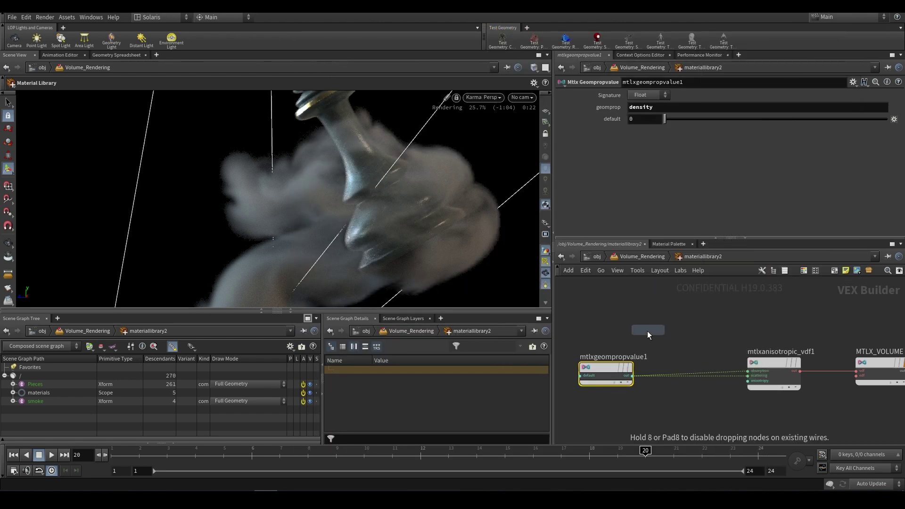
pyautogui.click(647, 331)
pyautogui.click(651, 96)
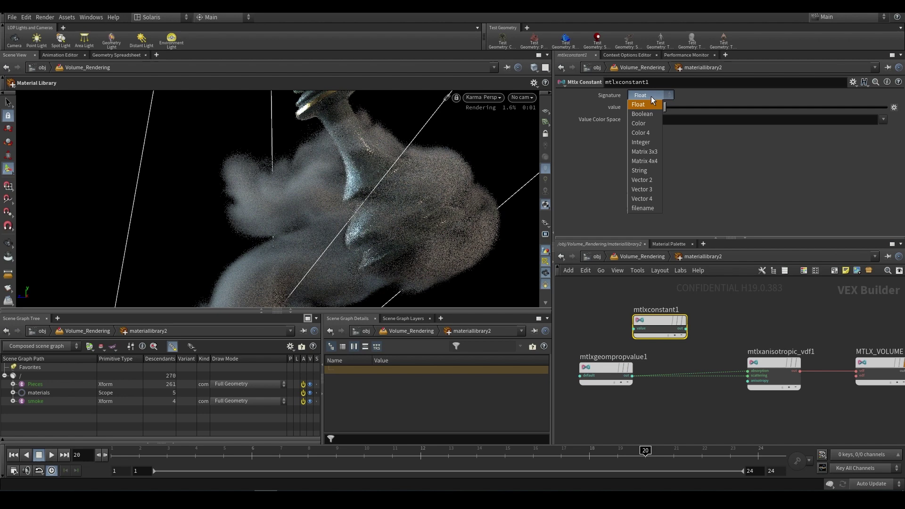
pyautogui.click(646, 123)
# Step: Duplicate the color constant below the Geompropvalue node and name the two constants abs and scattering
pyautogui.moveTo(730, 329); pyautogui.dragTo(718, 291, button='middle')
pyautogui.moveTo(643, 282); pyautogui.dragTo(648, 372)
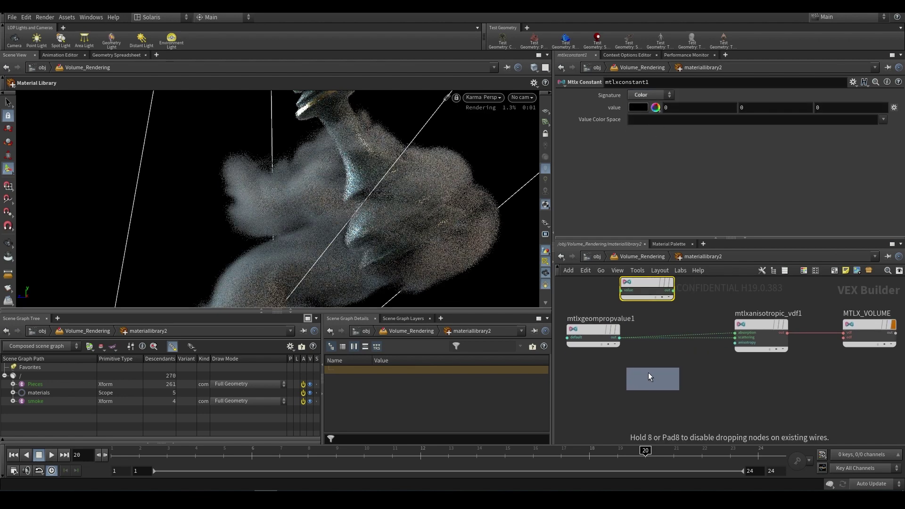
pyautogui.click(648, 372)
pyautogui.doubleClick(656, 312)
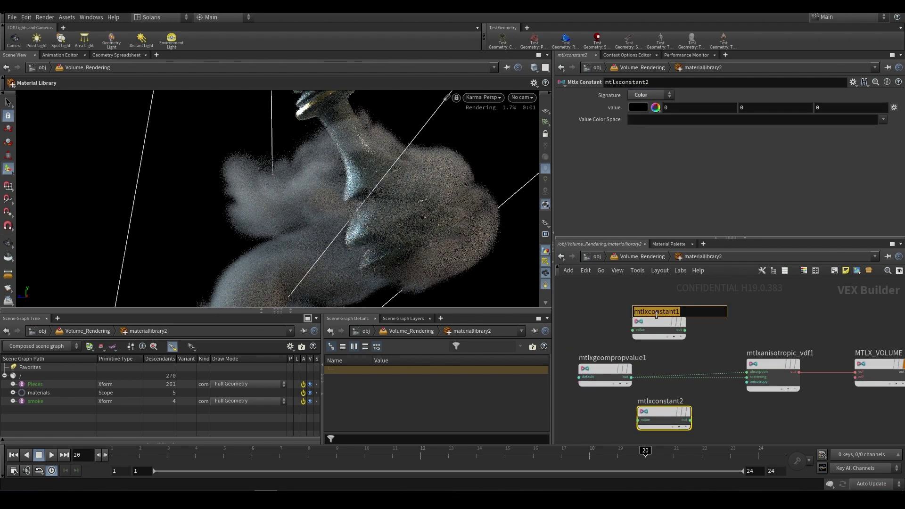
pyautogui.write('abs')
pyautogui.doubleClick(660, 401)
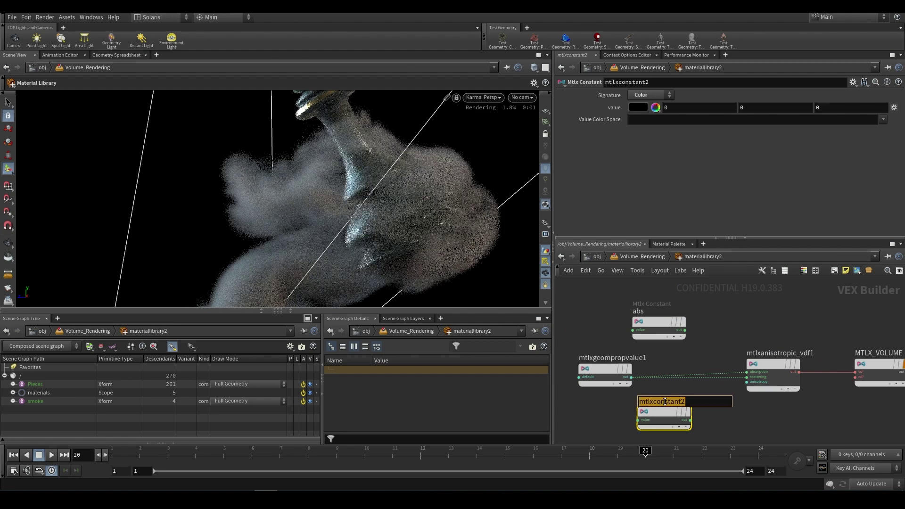
pyautogui.write('scat')
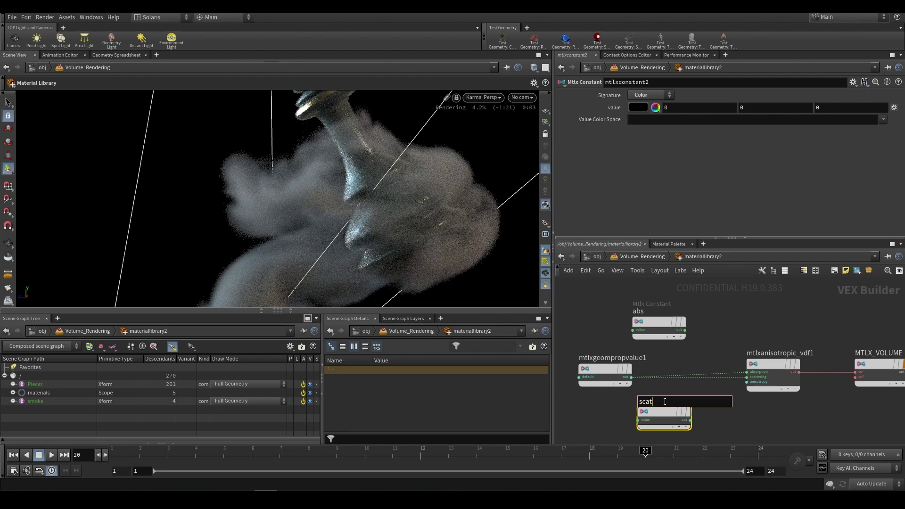
pyautogui.write('tering')
pyautogui.press('Return')
# Step: Set the abs constant's color to a light green of 0.419485, 1, 0.308587
pyautogui.scroll(1, 702, 341)
pyautogui.click(680, 317)
pyautogui.click(645, 108)
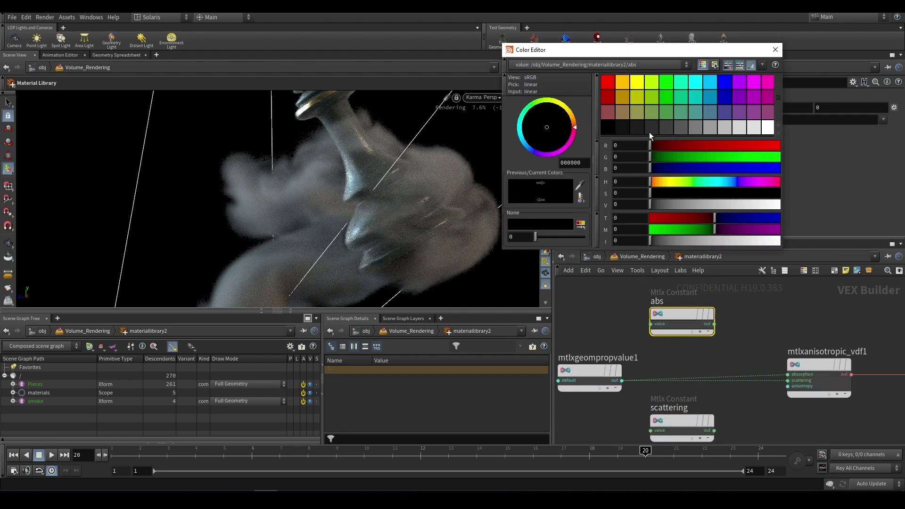
pyautogui.moveTo(664, 205); pyautogui.dragTo(778, 205)
pyautogui.click(540, 111)
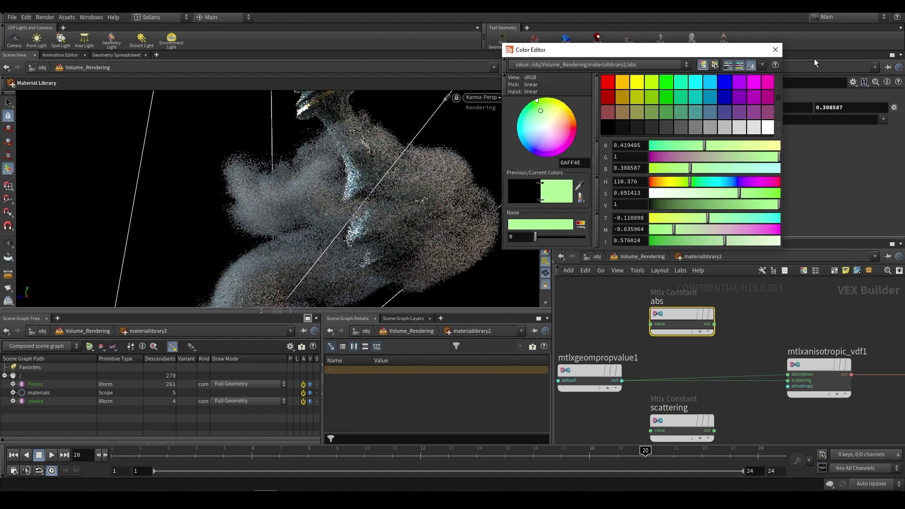
# Step: Set the scattering constant's color to an orange of 0.73, 0.335767, 0
pyautogui.click(676, 422)
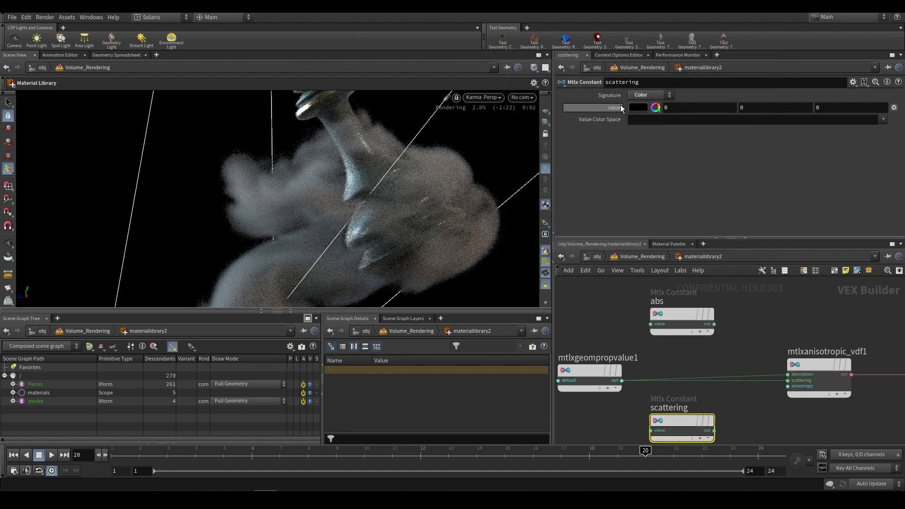
pyautogui.click(643, 107)
pyautogui.moveTo(548, 128); pyautogui.dragTo(588, 106)
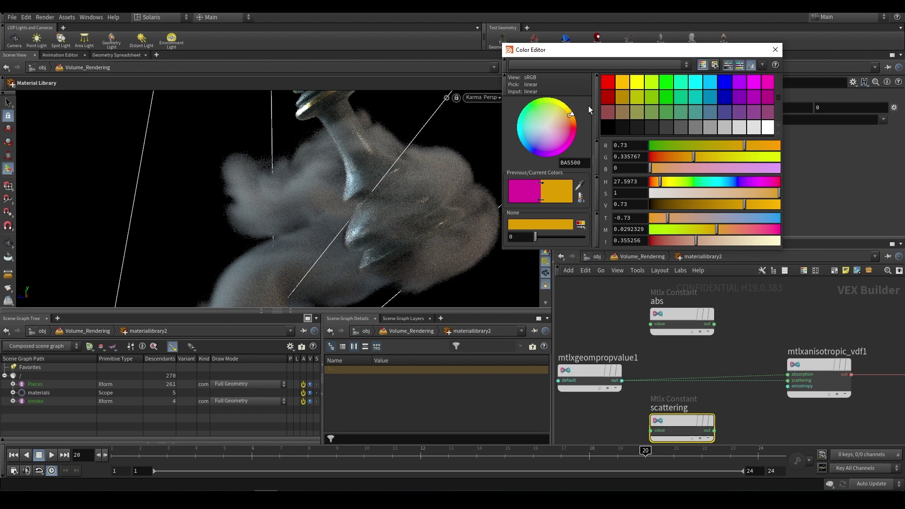
pyautogui.click(775, 50)
# Step: Connect the abs constant to the Anisotropic Vdf node's absorption input and the scattering constant to its scattering input
pyautogui.moveTo(744, 330); pyautogui.dragTo(722, 314, button='middle')
pyautogui.click(693, 308)
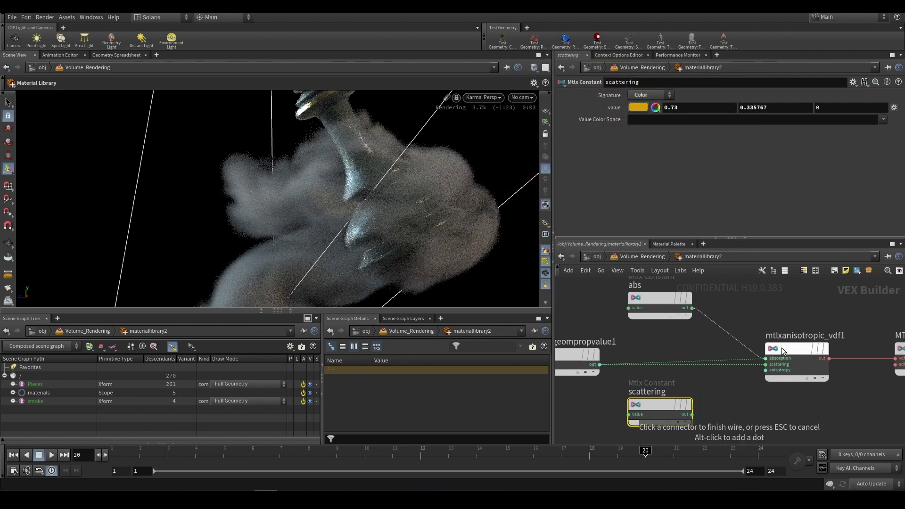
pyautogui.click(781, 349)
pyautogui.click(690, 414)
pyautogui.click(766, 364)
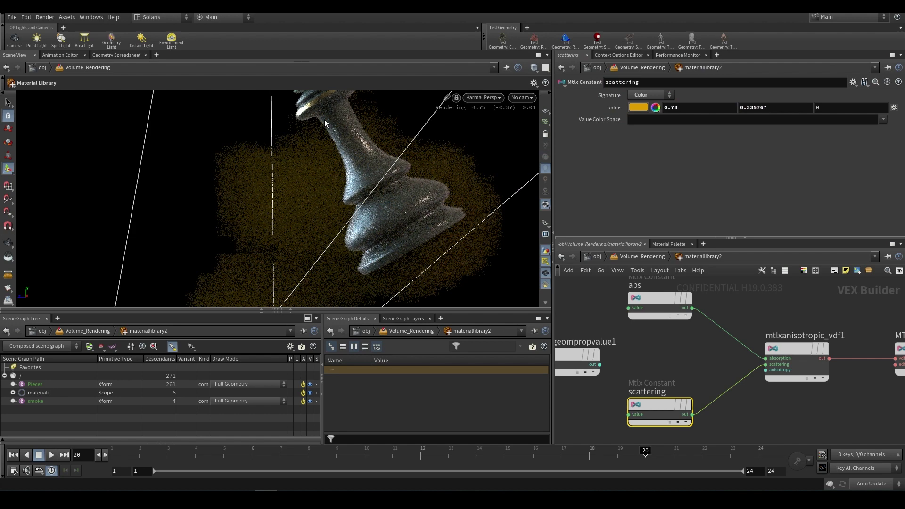
# Step: Insert a Mtlx Multiply node into the wire between the abs constant and the absorption input
pyautogui.scroll(-1, 652, 357)
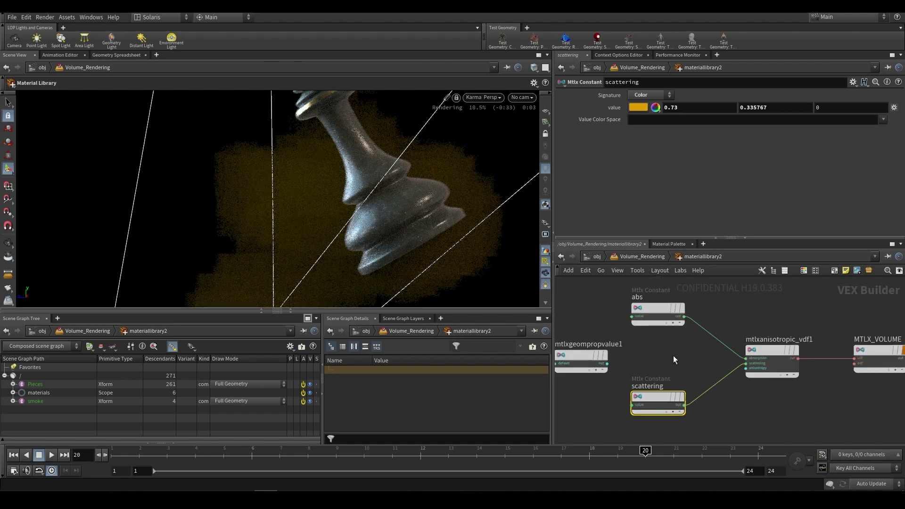
pyautogui.press('Tab')
pyautogui.write('mult')
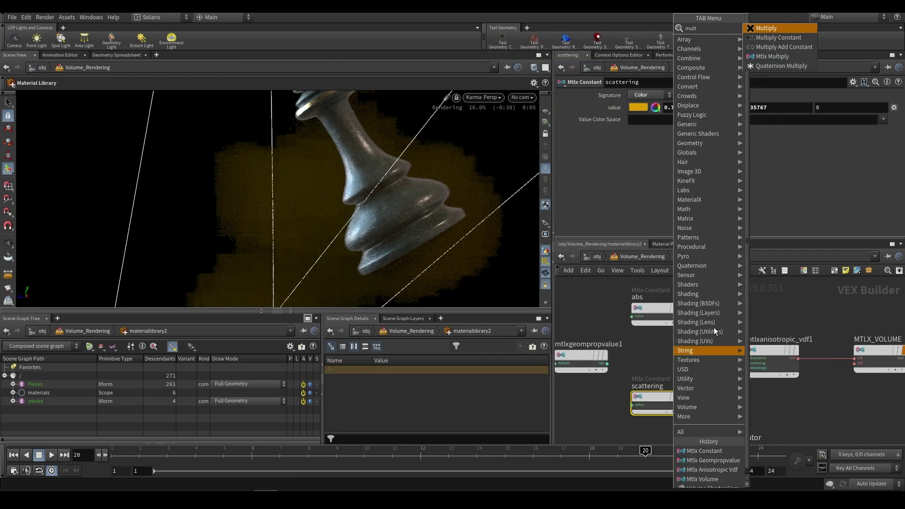
pyautogui.click(777, 56)
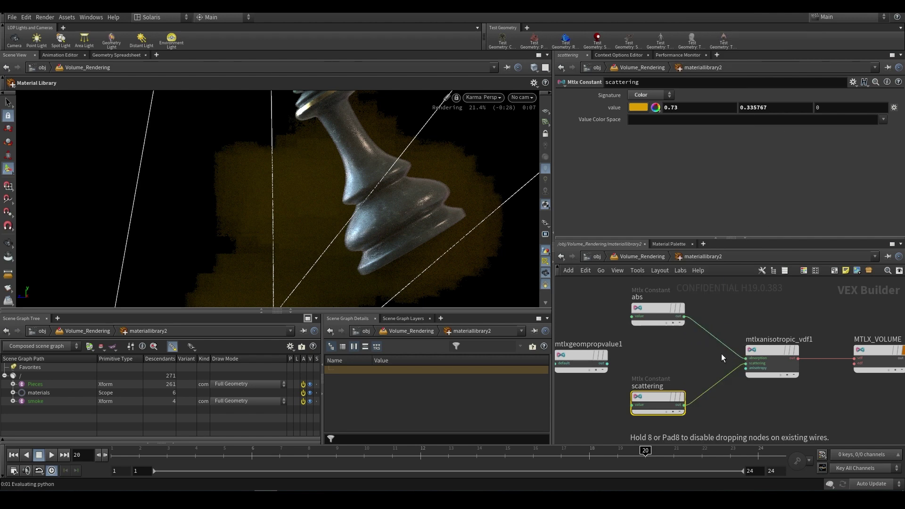
pyautogui.click(720, 353)
# Step: Duplicate the Multiply node and insert the copy between the scattering constant and the scattering input
pyautogui.moveTo(656, 300)
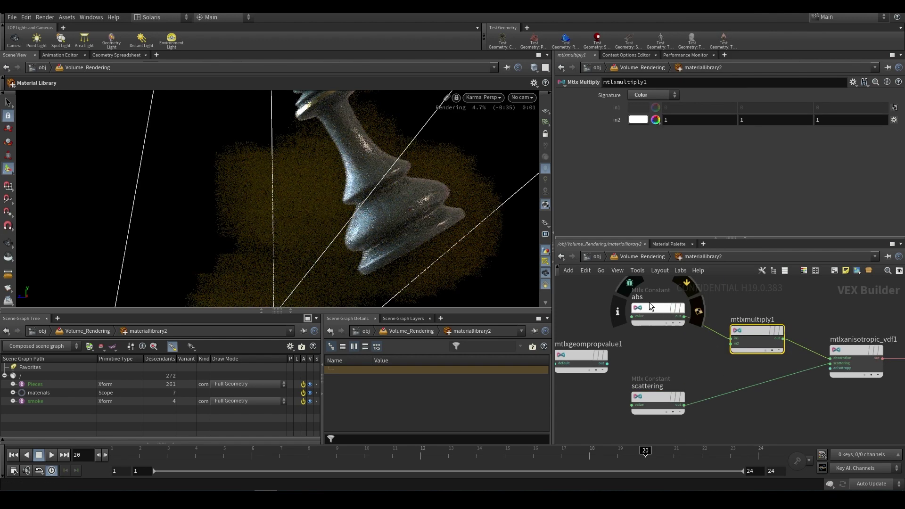
pyautogui.moveTo(697, 355); pyautogui.dragTo(661, 339, button='middle')
pyautogui.keyDown('alt'); pyautogui.moveTo(720, 315); pyautogui.dragTo(715, 378); pyautogui.keyUp('alt')
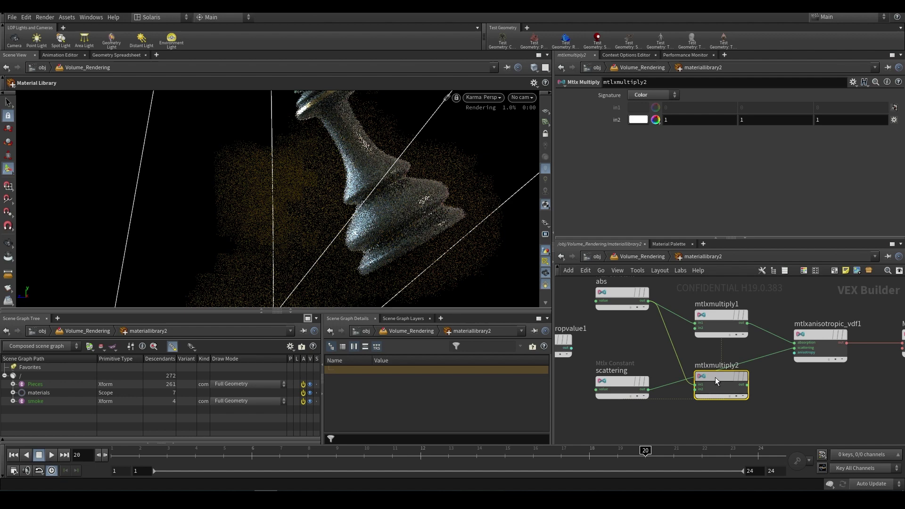
pyautogui.scroll(-2, 663, 344)
# Step: Connect the density Geompropvalue output to the second input of both Multiply nodes
pyautogui.click(627, 353)
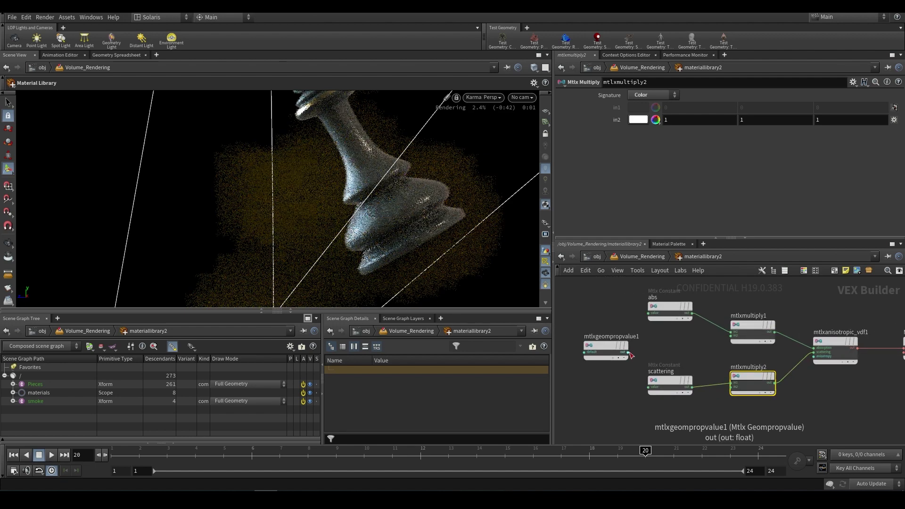
pyautogui.click(743, 392)
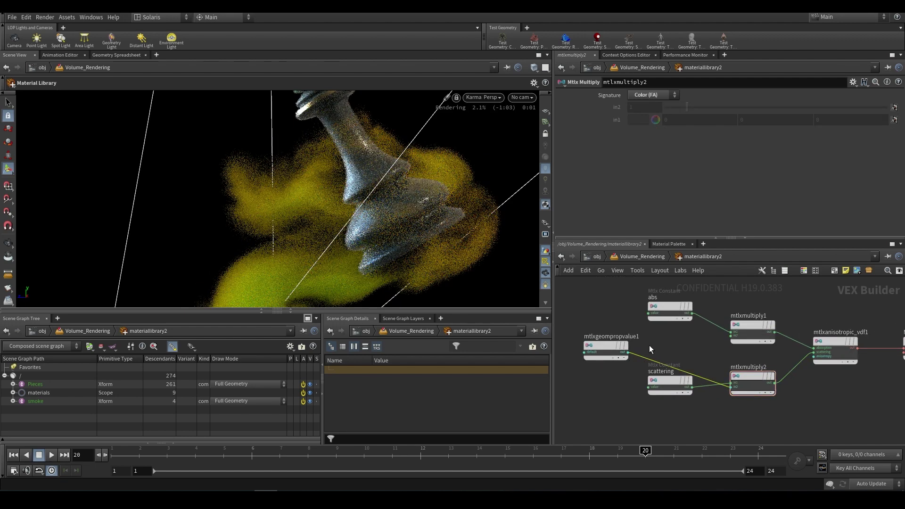
pyautogui.click(627, 352)
pyautogui.click(730, 335)
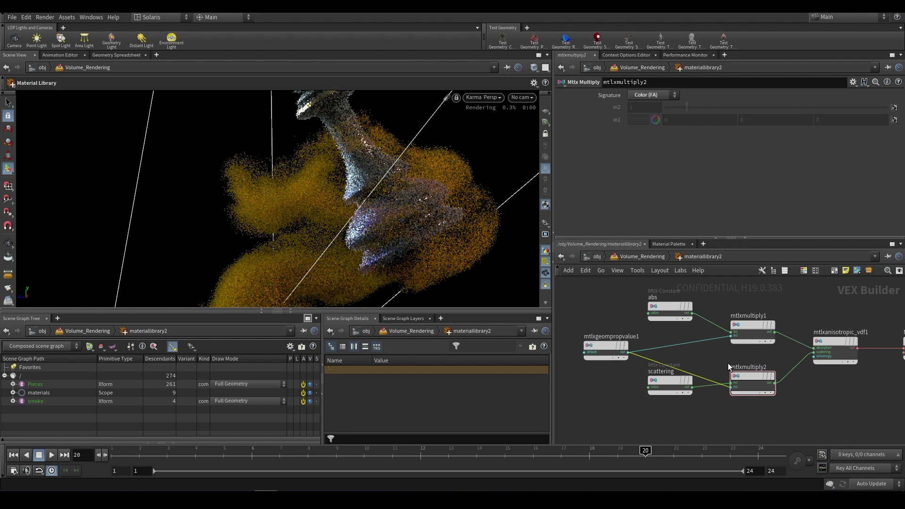
# Step: Try magenta and green for the abs constant's color, and settle on an orange of 1, 0.438138, 0
pyautogui.click(669, 309)
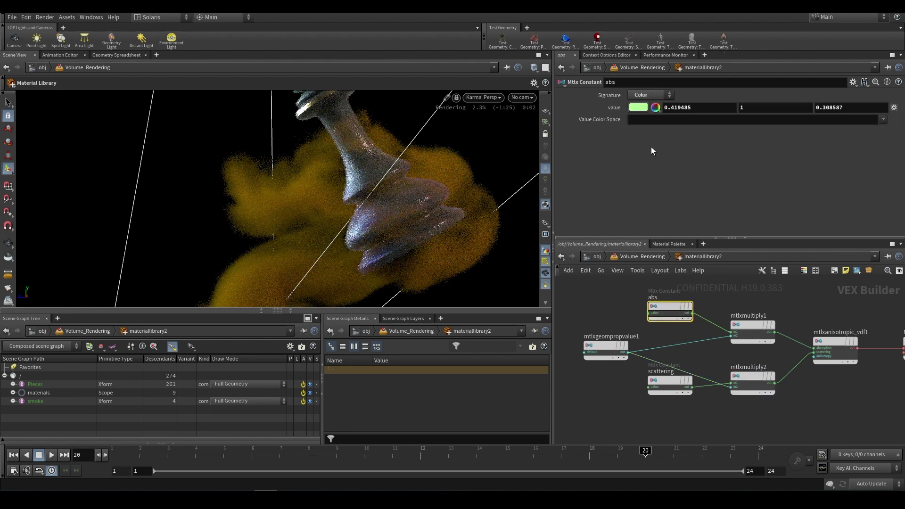
pyautogui.click(638, 108)
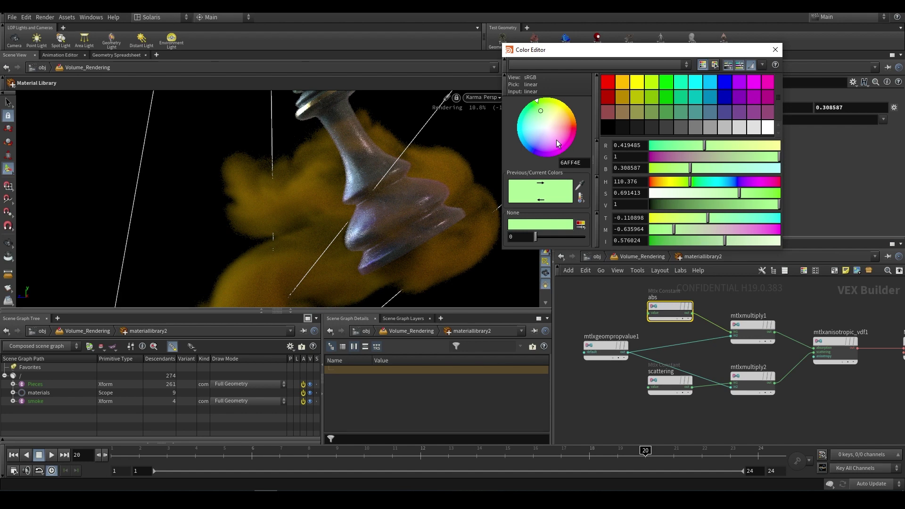
pyautogui.moveTo(556, 139); pyautogui.dragTo(564, 156)
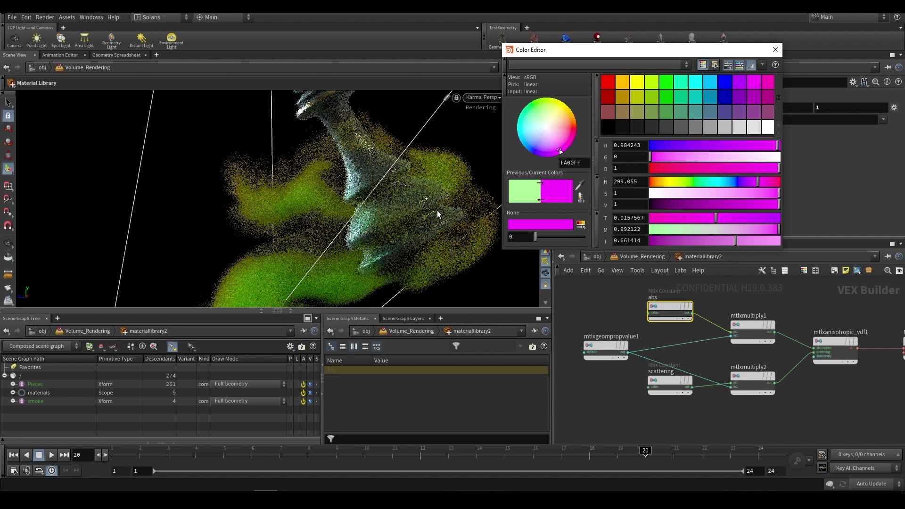
pyautogui.moveTo(525, 114); pyautogui.dragTo(526, 88)
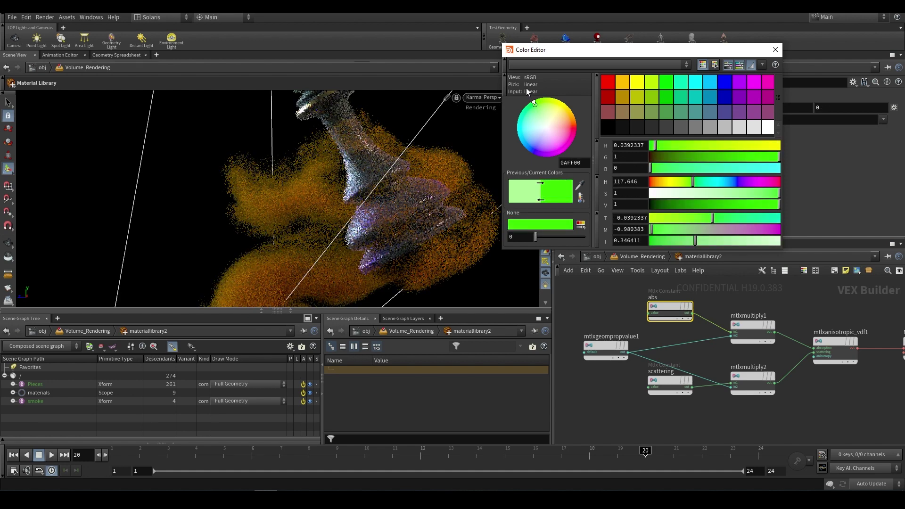
pyautogui.click(534, 97)
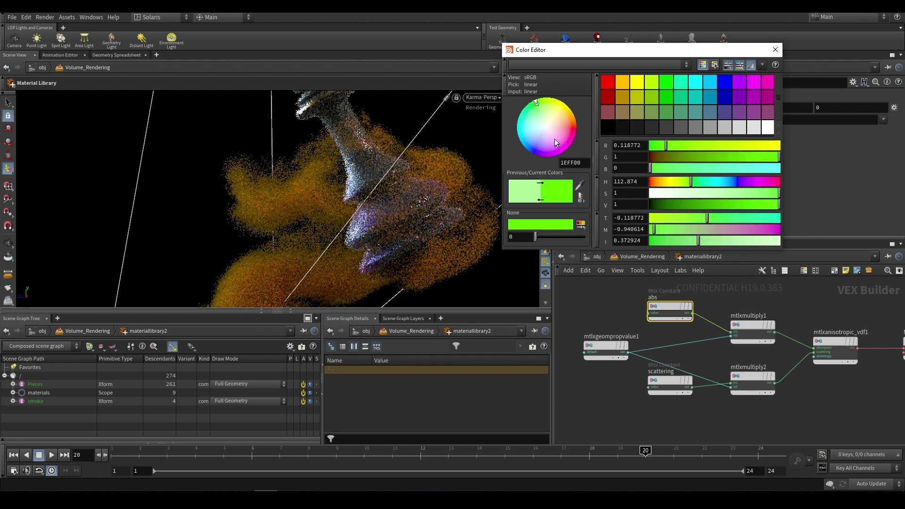
pyautogui.moveTo(528, 123); pyautogui.dragTo(504, 134)
# Step: Space out the abs, scattering and upper Multiply nodes in the network
pyautogui.moveTo(669, 376)
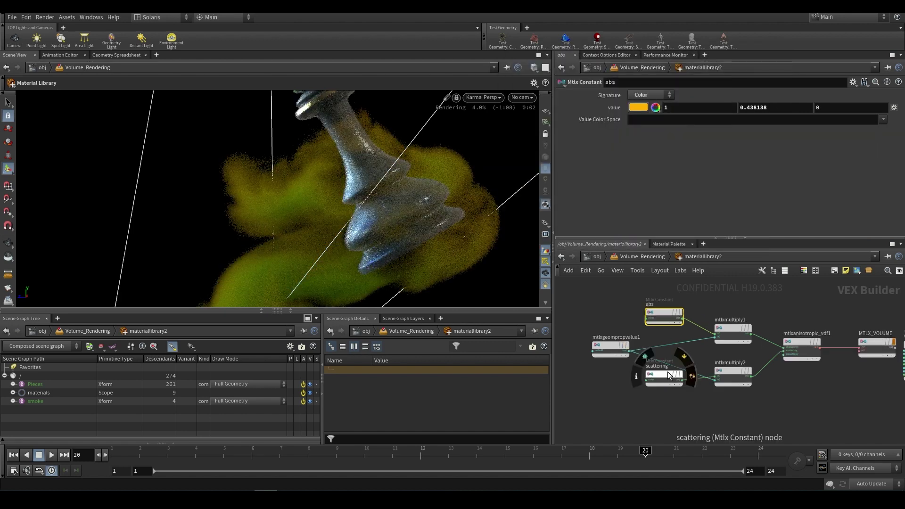
pyautogui.moveTo(669, 375); pyautogui.dragTo(652, 394)
pyautogui.moveTo(668, 313); pyautogui.dragTo(642, 298)
pyautogui.moveTo(729, 332); pyautogui.dragTo(721, 327)
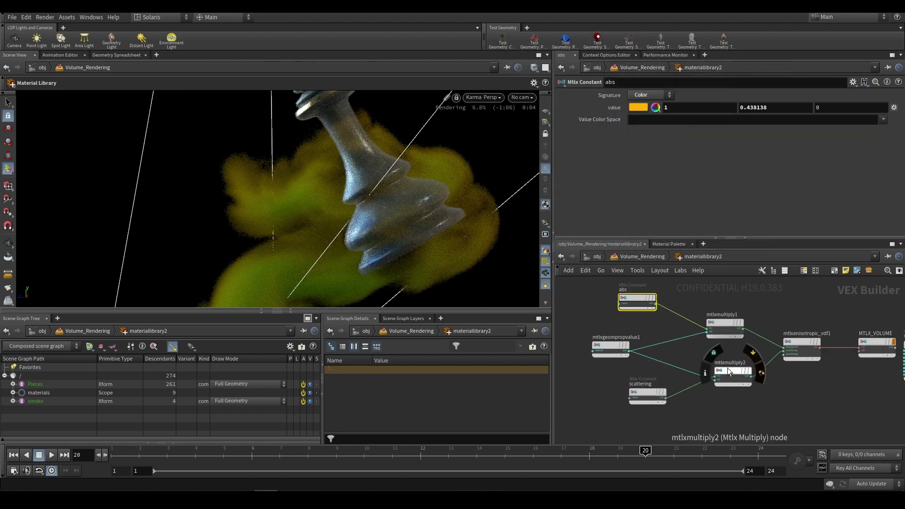
# Step: Insert another Mtlx Multiply between the upper Multiply and the absorption input, and set its in2 to 22, 22, 22
pyautogui.press('Tab')
pyautogui.write('mtlx')
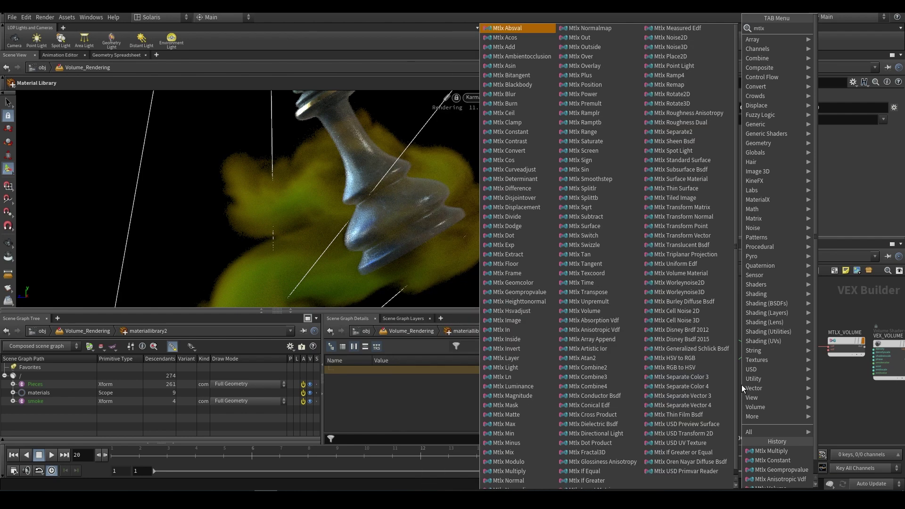
pyautogui.click(771, 451)
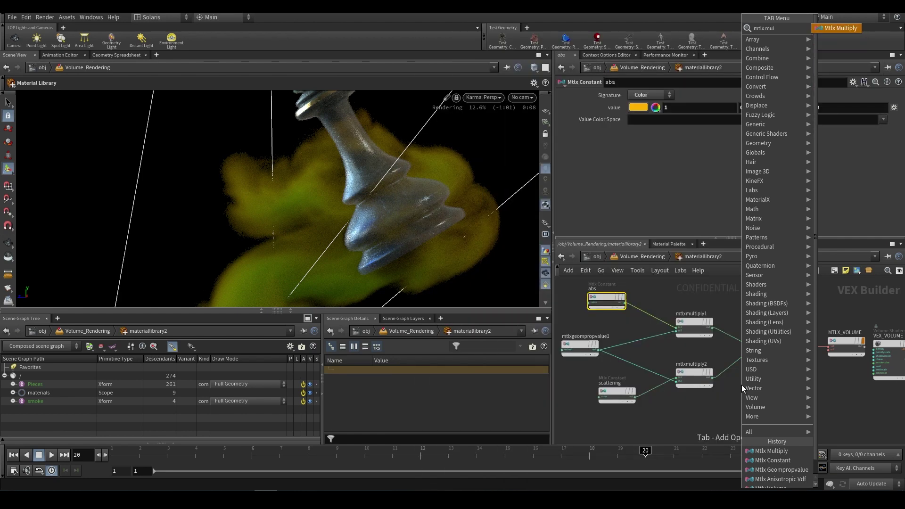
pyautogui.click(768, 306)
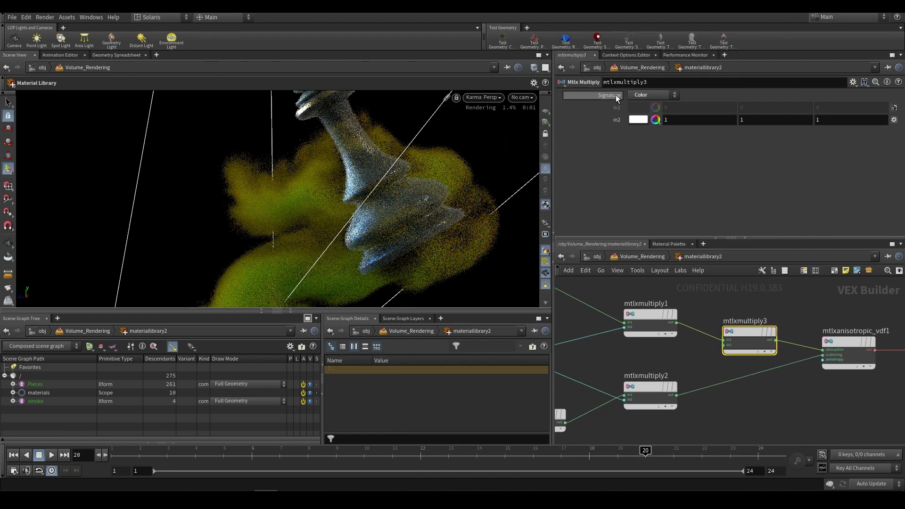
pyautogui.click(643, 96)
pyautogui.click(640, 104)
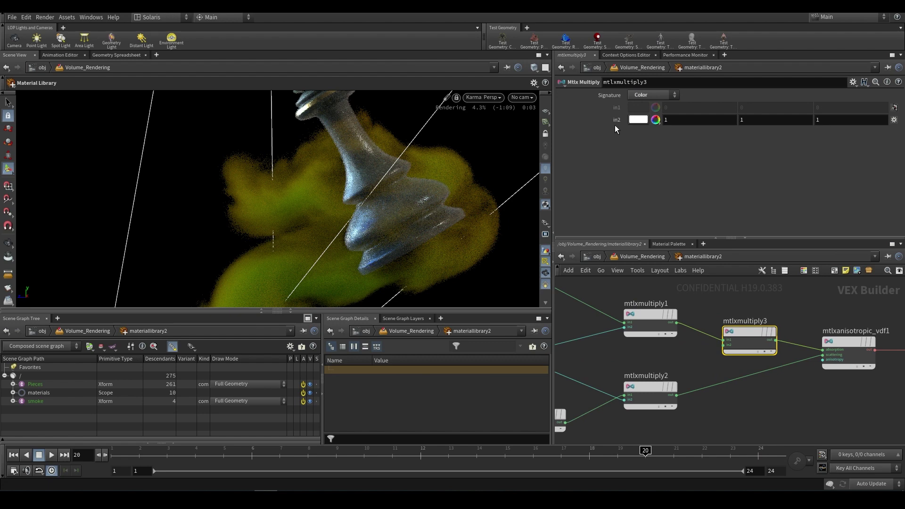
pyautogui.moveTo(617, 120); pyautogui.dragTo(608, 110, button='middle')
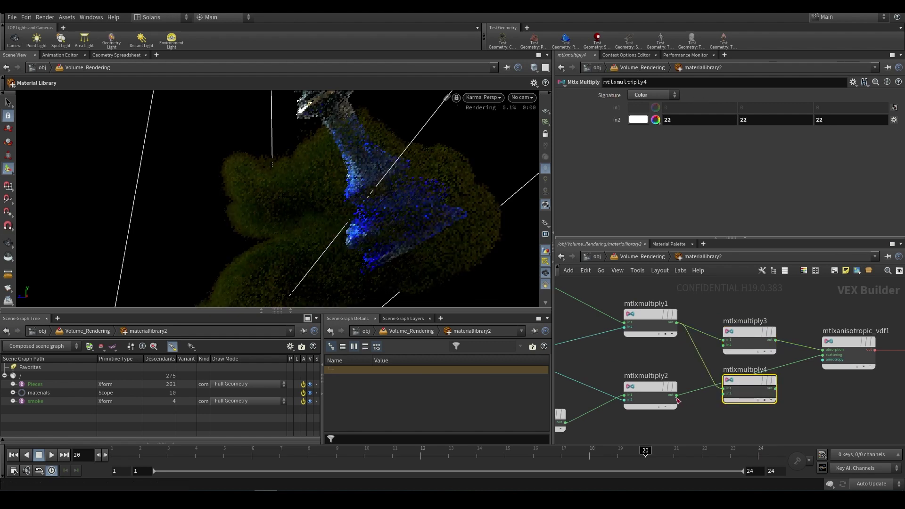
# Step: Wire a copy of the 22x Multiply between the lower Multiply's output and the Anisotropic Vdf scattering input
pyautogui.click(676, 395)
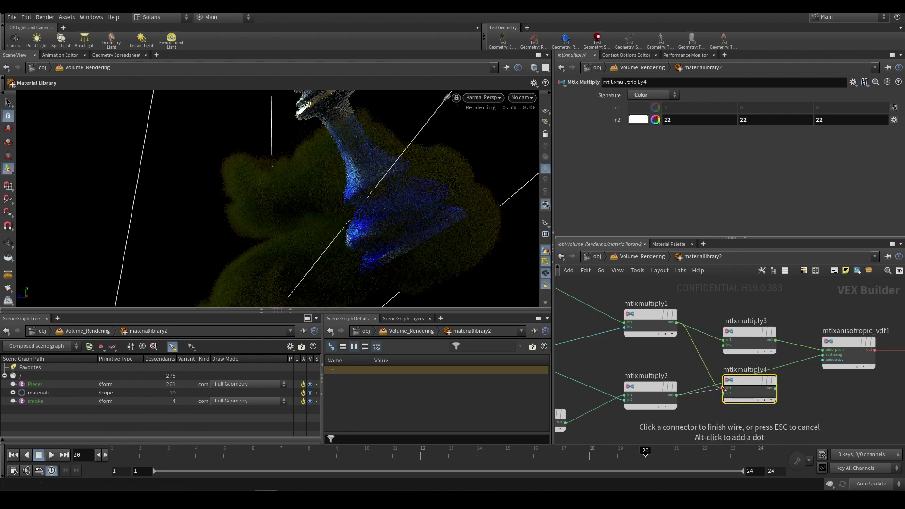
pyautogui.click(723, 389)
pyautogui.click(775, 389)
pyautogui.click(822, 355)
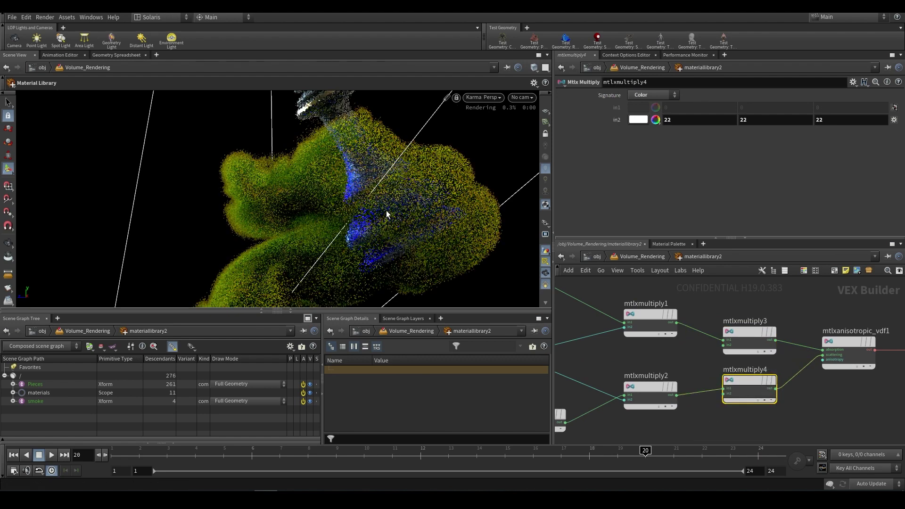
# Step: Set the Karma viewport to look through /cameras/camera1
pyautogui.keyDown('alt'); pyautogui.moveTo(391, 274); pyautogui.dragTo(385, 174, button='right'); pyautogui.keyUp('alt')
pyautogui.click(518, 97)
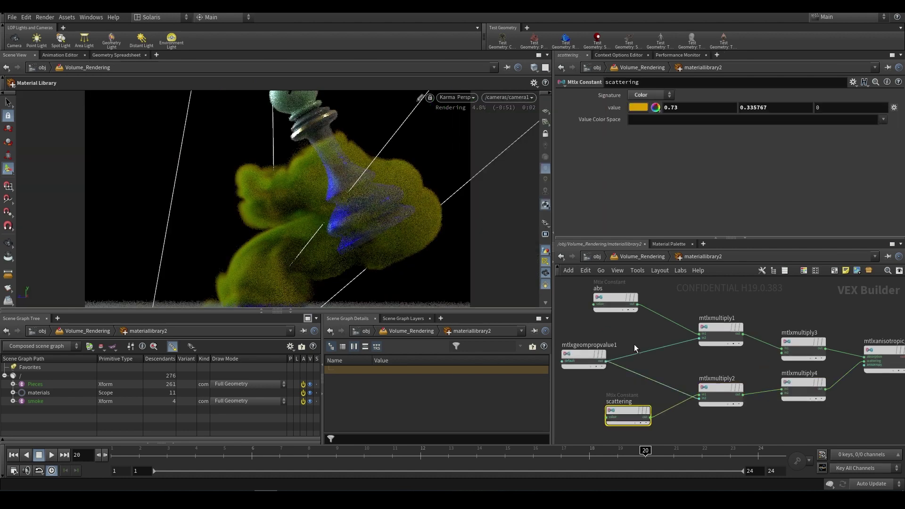
# Step: Shift the scattering constant's color to a pale blue-gray and desaturate the abs constant's orange color to a pale tone
pyautogui.click(643, 109)
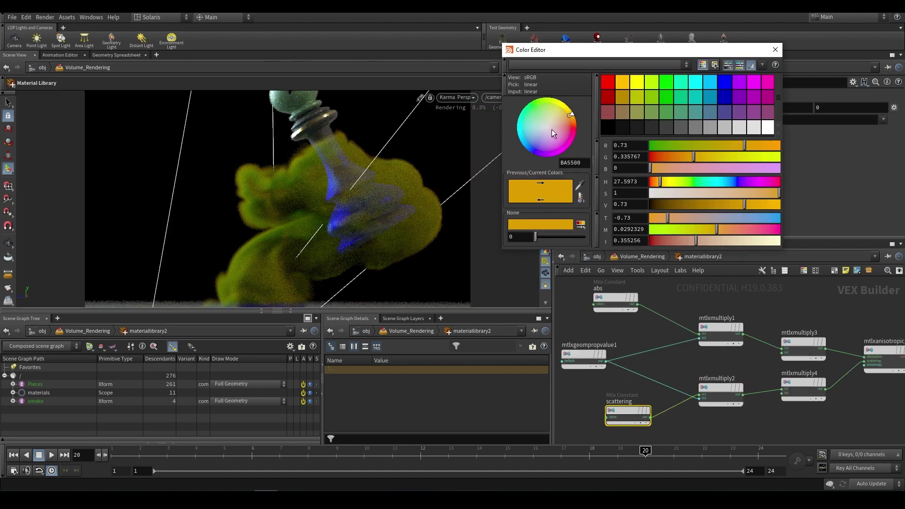
pyautogui.moveTo(536, 134); pyautogui.dragTo(541, 131)
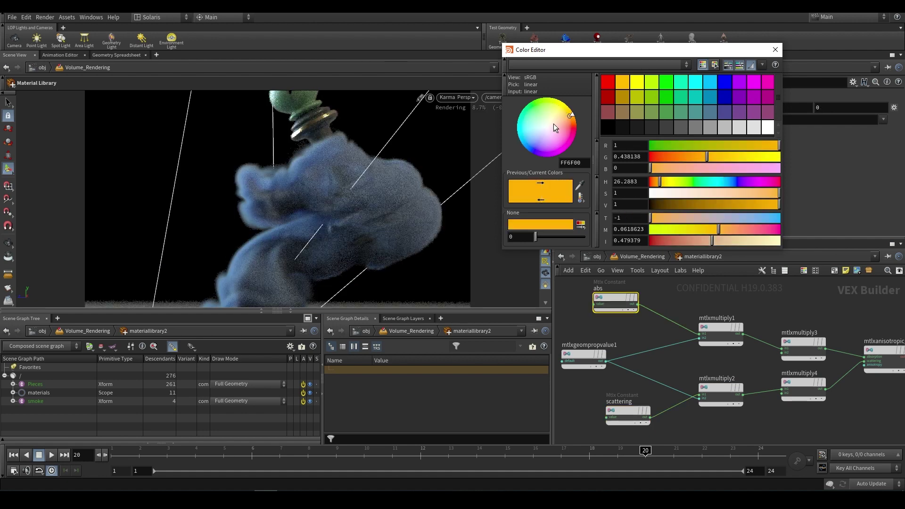
pyautogui.moveTo(543, 129); pyautogui.dragTo(538, 134)
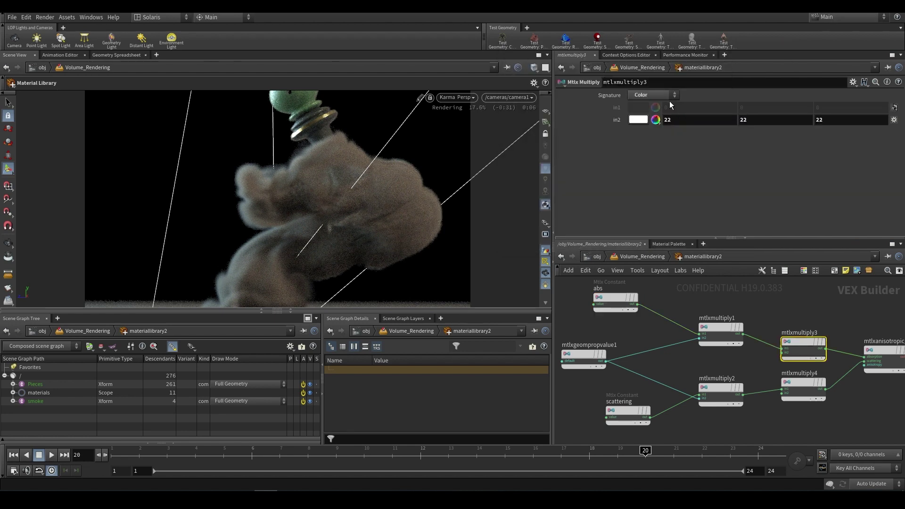
# Step: Adjust the multiplier on the absorption branch, and set the scattering constant's color to a bluish 0.423514, 0.518404, 0.73
pyautogui.moveTo(626, 120); pyautogui.dragTo(525, 103, button='middle')
pyautogui.click(803, 383)
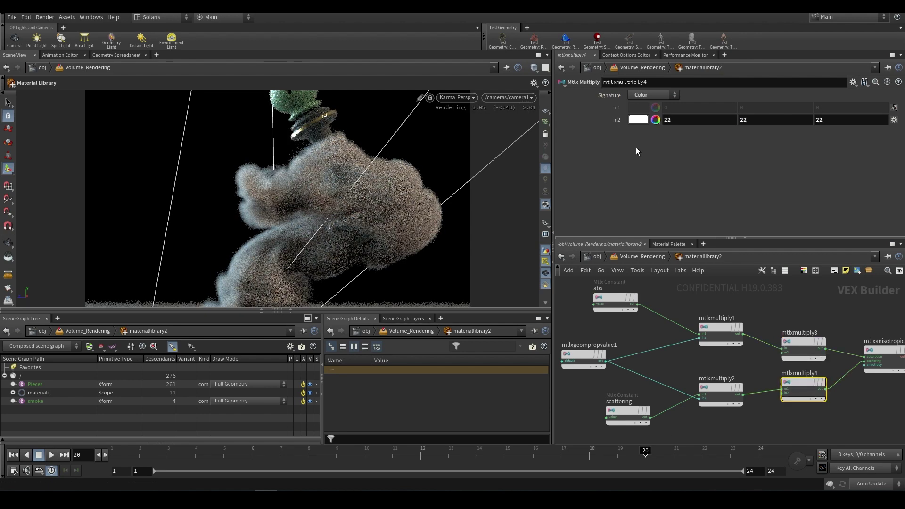
pyautogui.click(623, 410)
pyautogui.click(641, 109)
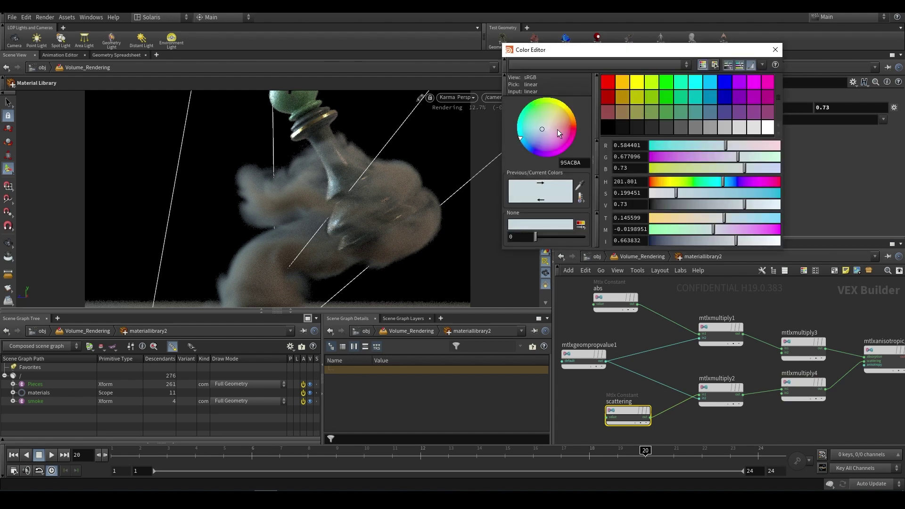
pyautogui.moveTo(532, 144); pyautogui.dragTo(538, 135)
pyautogui.click(775, 49)
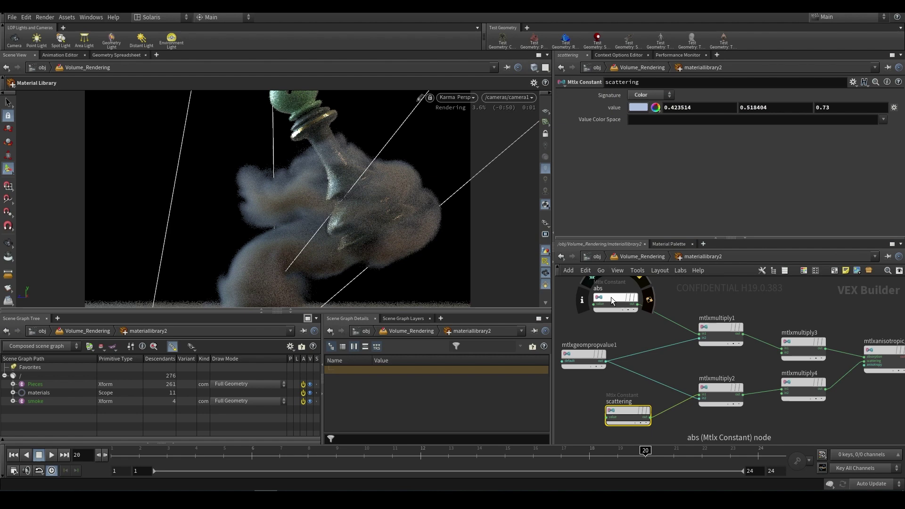
# Step: Return to the Volume_Rendering network and display the karma_final node with its render settings
pyautogui.click(611, 297)
pyautogui.press('u')
pyautogui.moveTo(767, 392); pyautogui.dragTo(771, 353, button='middle')
pyautogui.scroll(2, 771, 352)
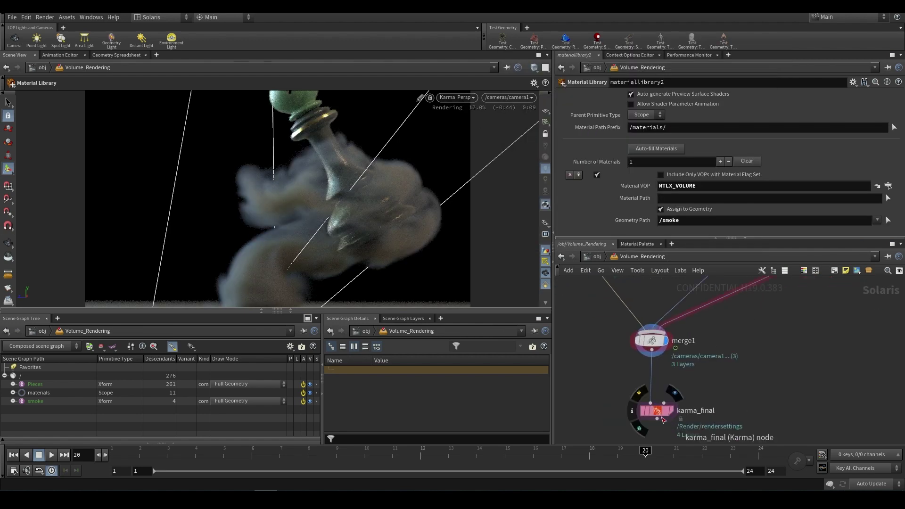
pyautogui.click(657, 412)
pyautogui.click(672, 410)
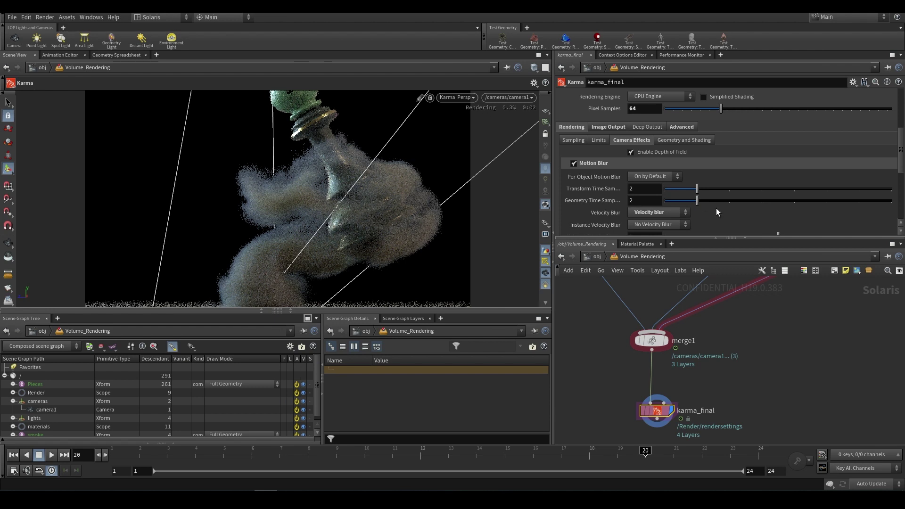
# Step: Try a Volume Limit of 10 on karma_final, and set it back to 0
pyautogui.click(599, 139)
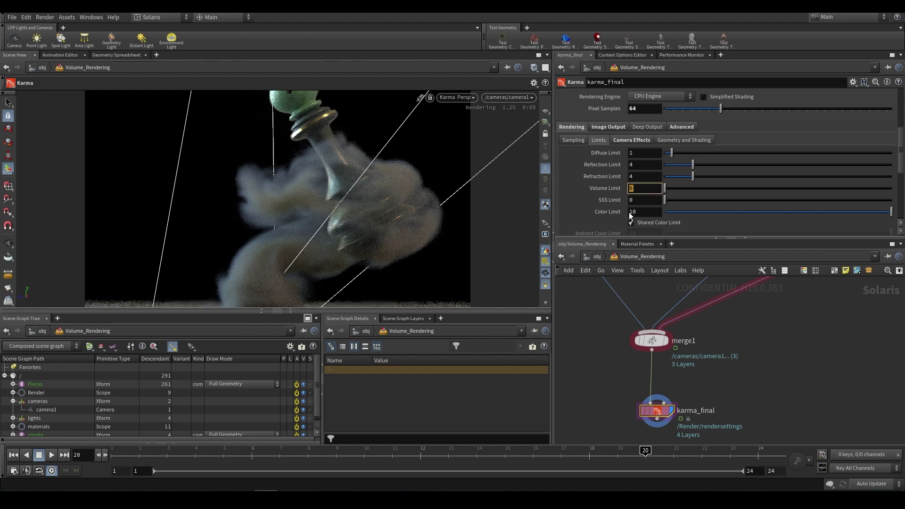
pyautogui.press('Return')
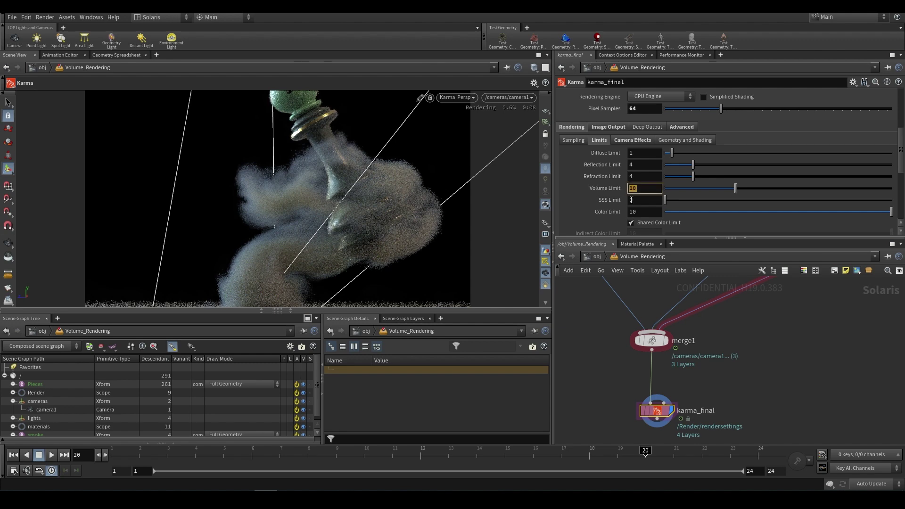
pyautogui.write('0')
pyautogui.press('Return')
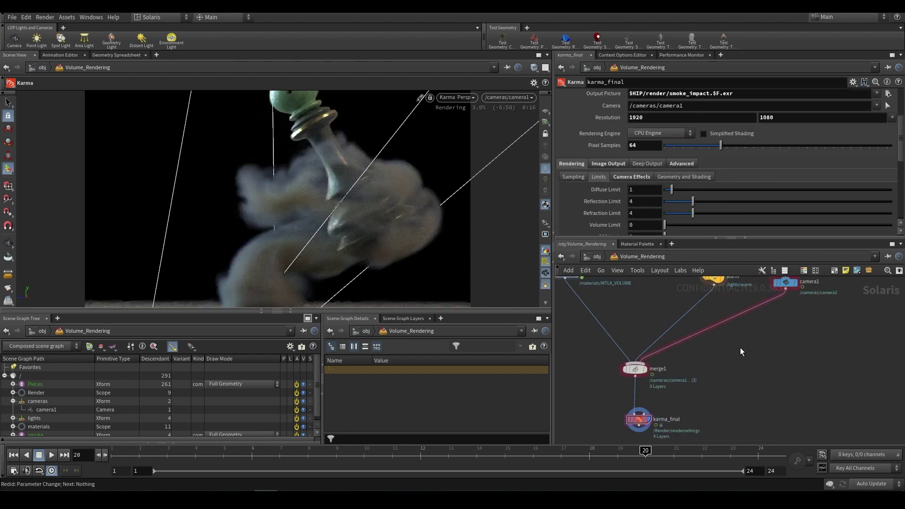
# Step: Switch the viewport from Karma back to the standard display and save the scene file
pyautogui.moveTo(740, 352); pyautogui.dragTo(734, 365, button='middle')
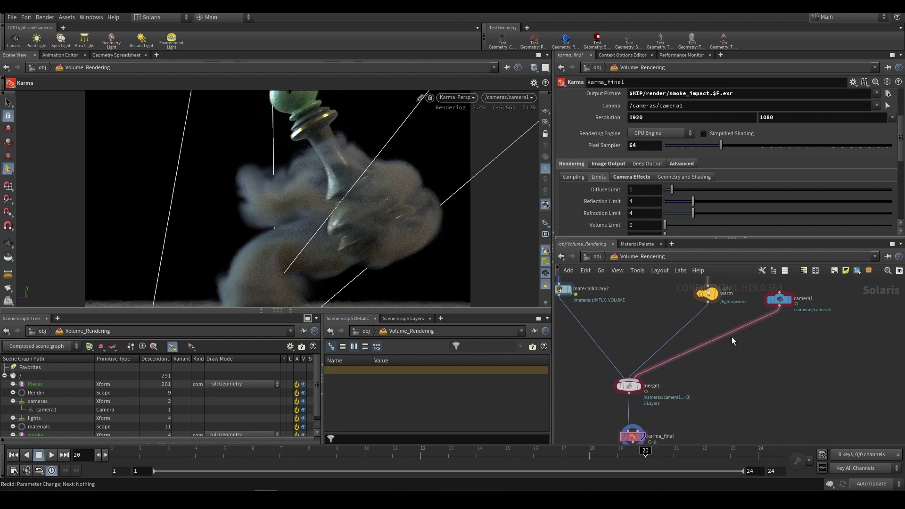
pyautogui.moveTo(727, 315); pyautogui.dragTo(727, 322, button='middle')
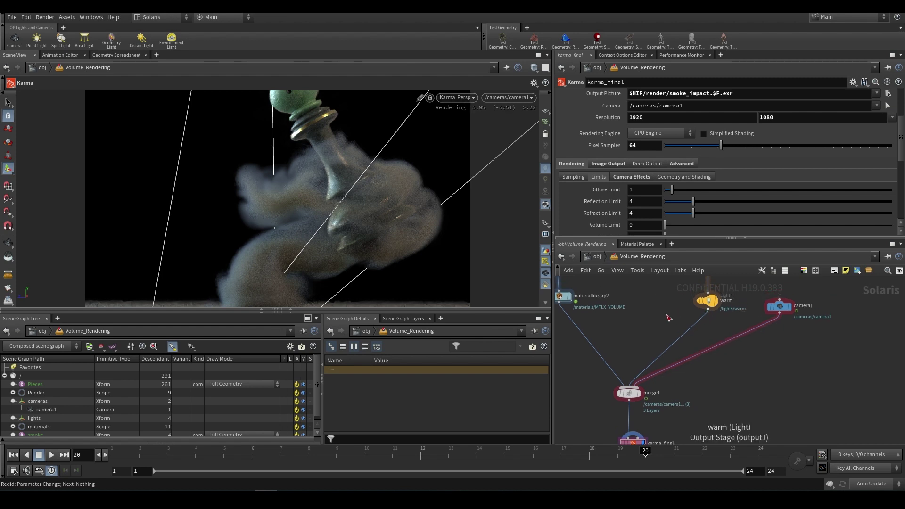
pyautogui.hotkey('alt', 'r')
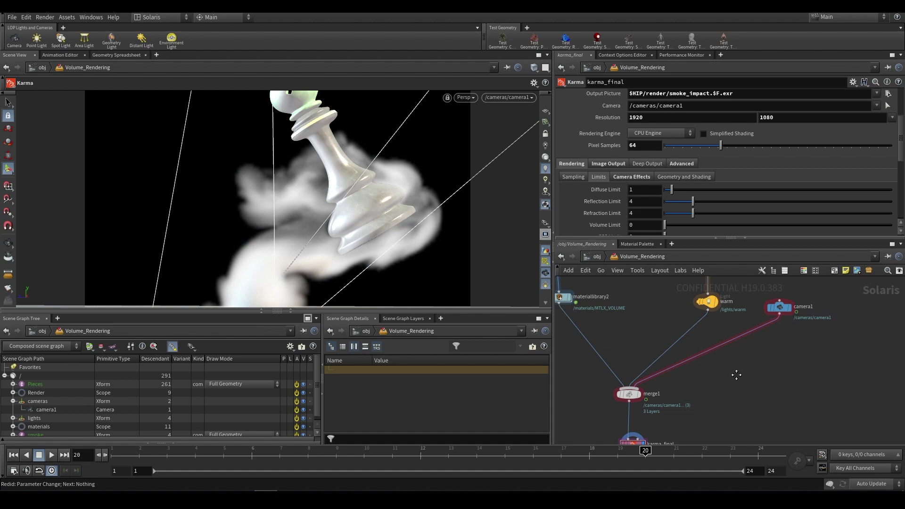
pyautogui.moveTo(736, 375); pyautogui.dragTo(738, 386, button='middle')
pyautogui.hotkey('ctrl', 's')
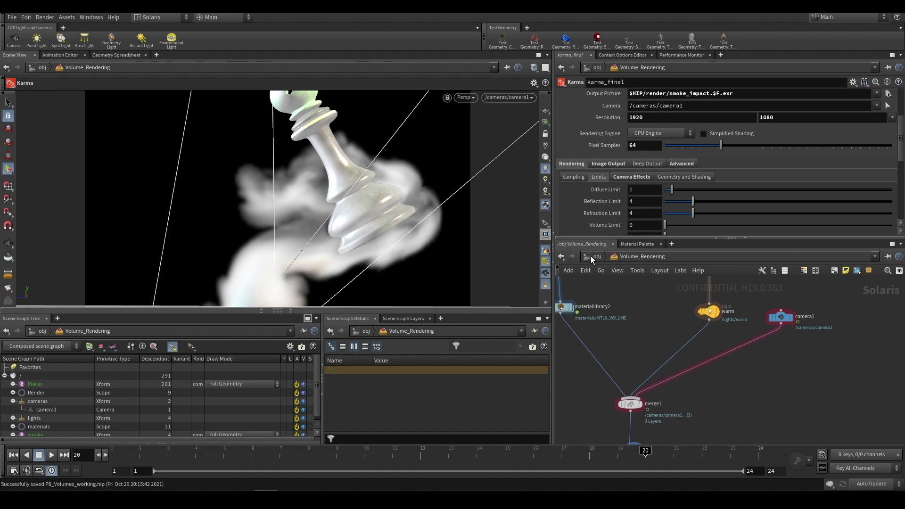
# Step: Create a Geometry object at the obj level and name it SHAPED_VOLUME
pyautogui.click(589, 256)
pyautogui.press('Tab')
pyautogui.write('geo')
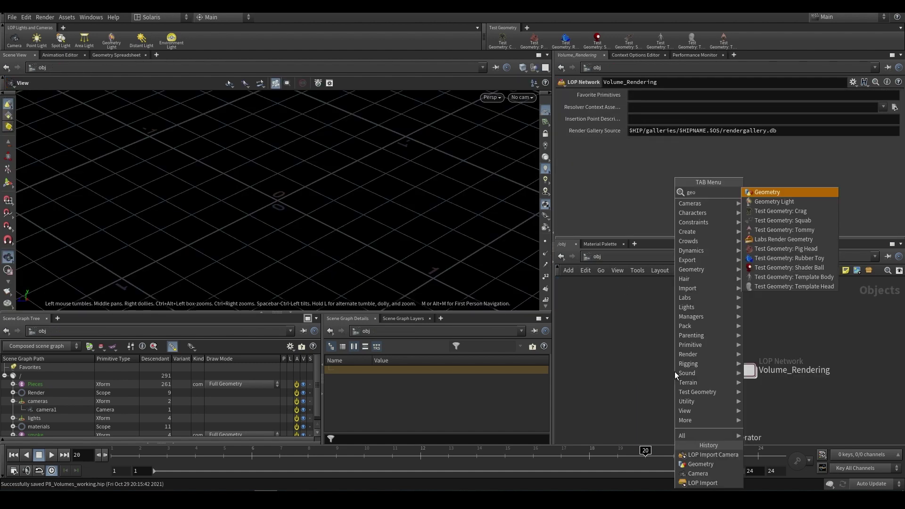
pyautogui.press('Return')
pyautogui.click(607, 373)
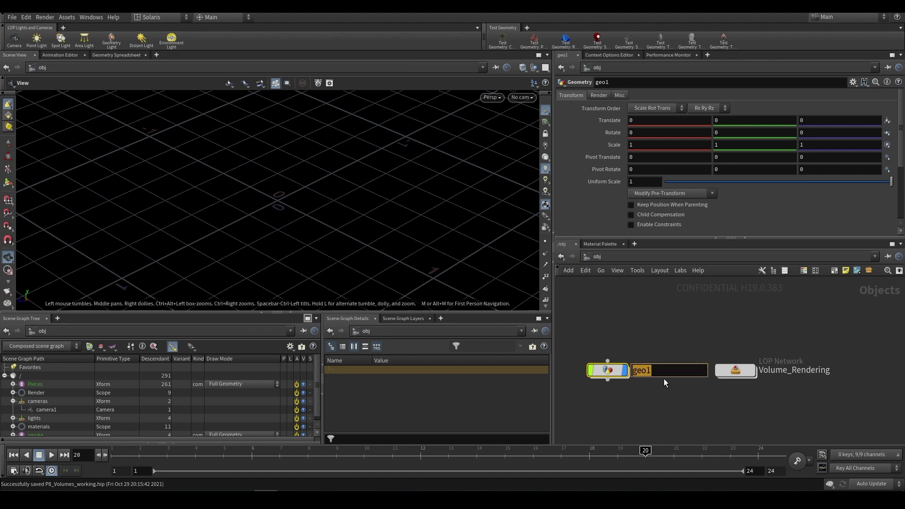
pyautogui.write('SHAPED_VO')
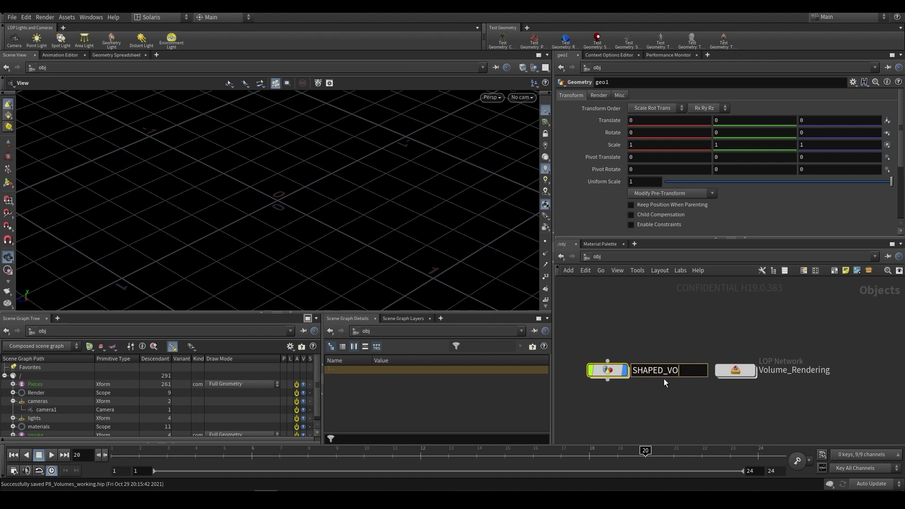
pyautogui.write('LUME')
pyautogui.press('Return')
# Step: Add a Volume node inside the SHAPED_VOLUME object
pyautogui.doubleClick(612, 367)
pyautogui.press('Tab')
pyautogui.write('vol')
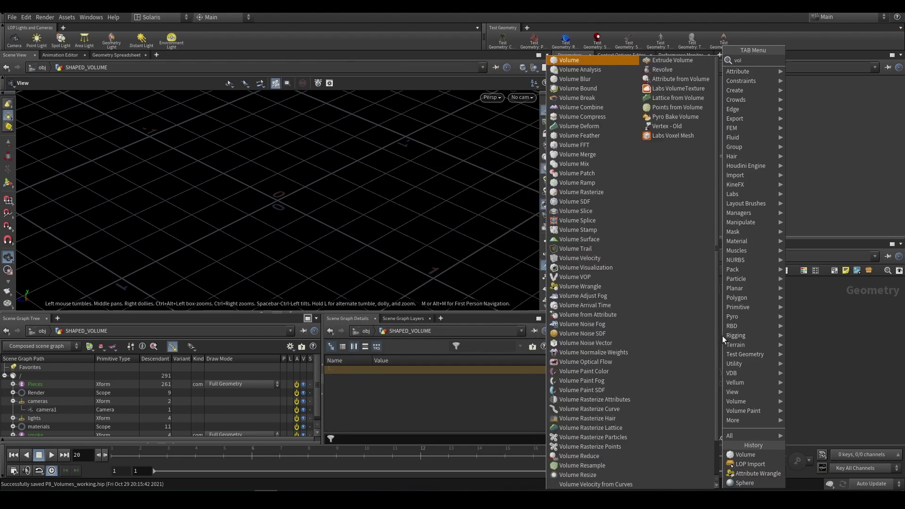
pyautogui.press('Return')
pyautogui.click(722, 335)
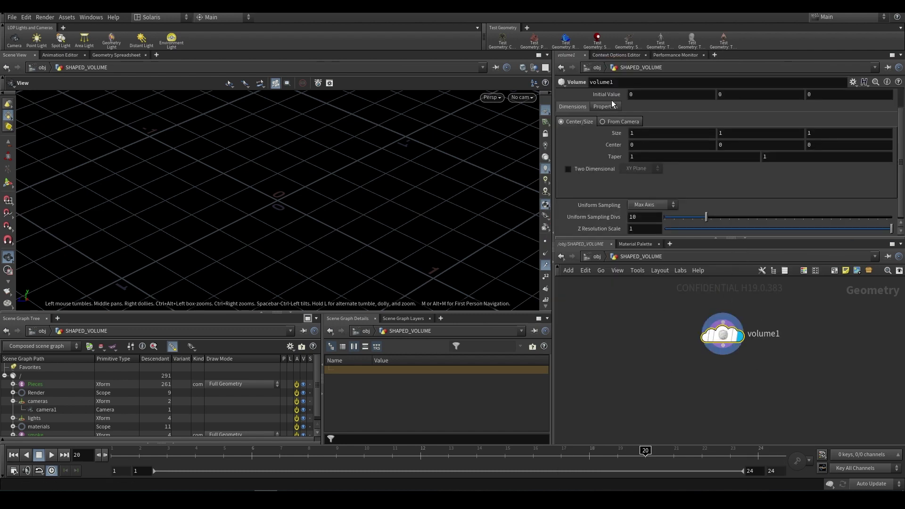
# Step: Set the Volume node's initial value to 1, 1, 1 and its name to density
pyautogui.moveTo(618, 94); pyautogui.dragTo(658, 91, button='middle')
pyautogui.scroll(2, 594, 100)
pyautogui.click(637, 105)
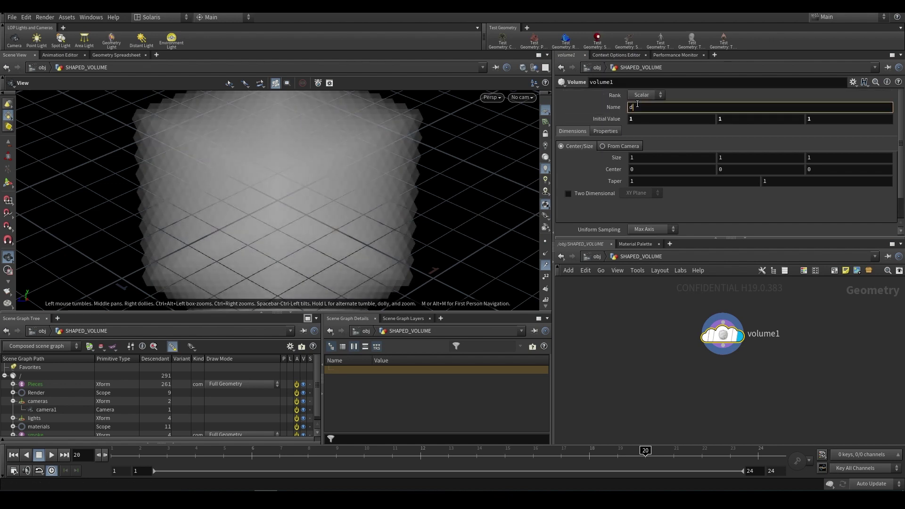
pyautogui.write('density')
pyautogui.press('Return')
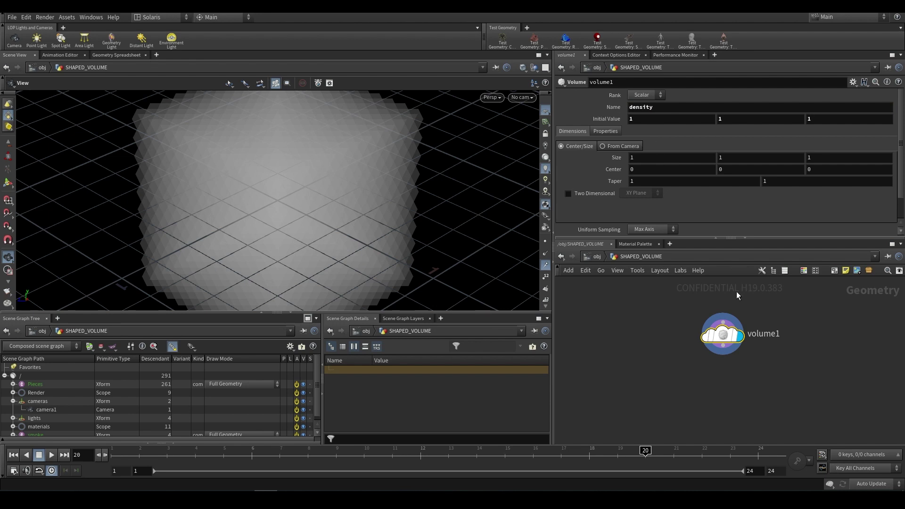
# Step: Try changing the volume's size and its uniform sampling divisions, undoing the size change and restoring the divisions to 10
pyautogui.middleClick(724, 340)
pyautogui.moveTo(598, 157); pyautogui.dragTo(645, 159, button='middle')
pyautogui.hotkey('ctrl', 'z')
pyautogui.scroll(-2, 584, 200)
pyautogui.click(647, 215)
pyautogui.write('0')
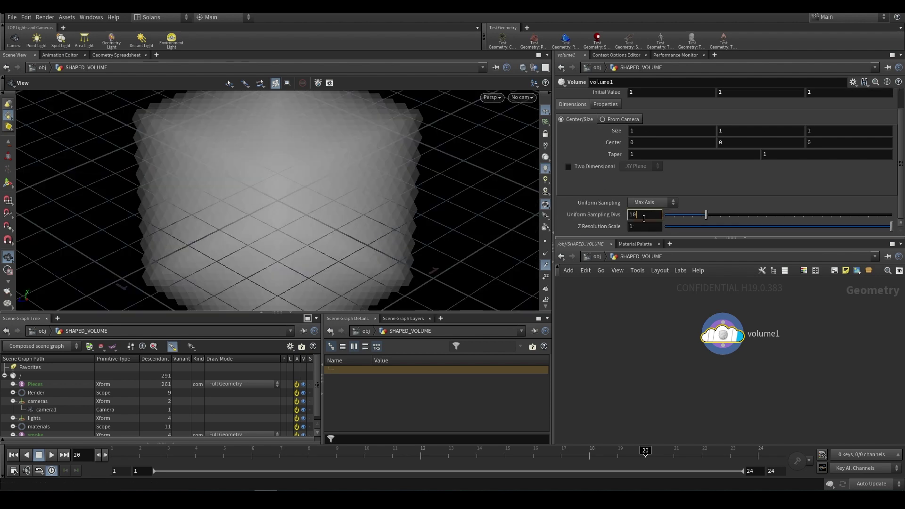
pyautogui.press('Return')
pyautogui.moveTo(647, 215); pyautogui.dragTo(614, 207)
pyautogui.write('10')
pyautogui.press('Return')
pyautogui.scroll(2, 598, 157)
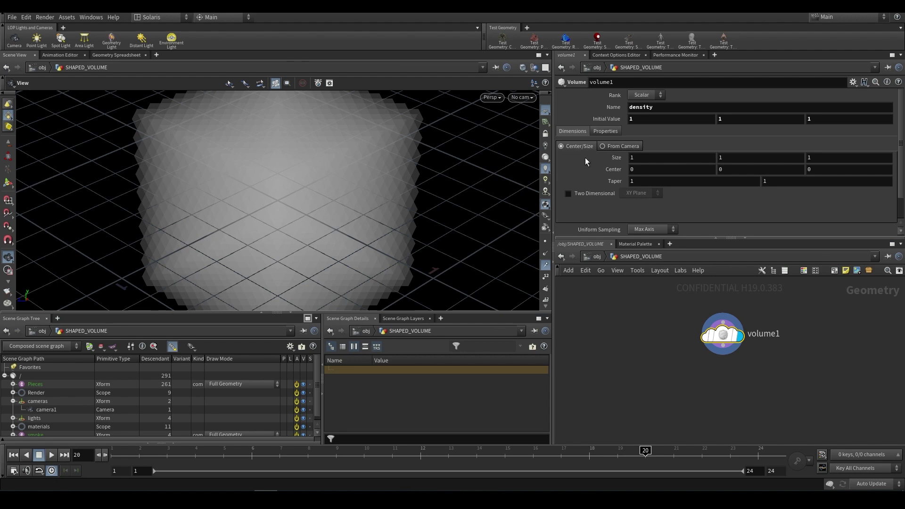
# Step: Switch the Volume node's dimensions to From Camera and frame the whole volume in the viewport
pyautogui.click(613, 146)
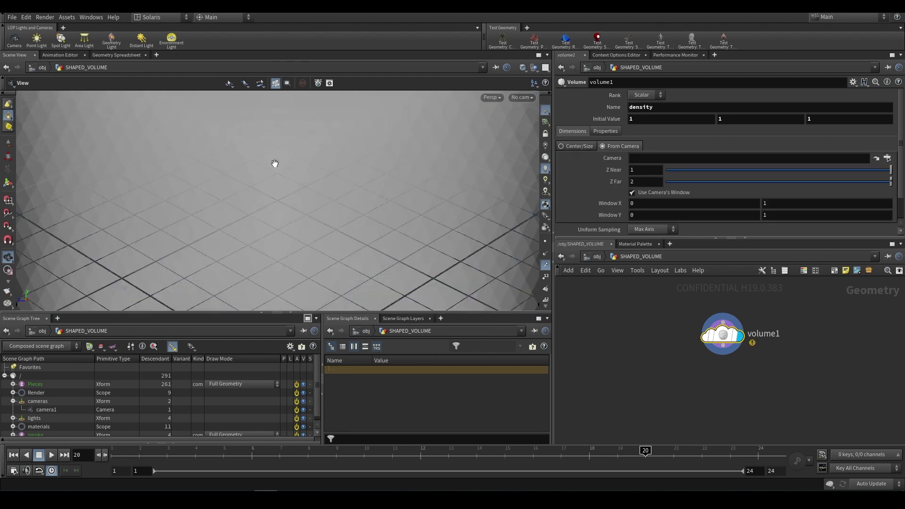
pyautogui.moveTo(165, 237); pyautogui.dragTo(280, 216)
pyautogui.hotkey('space', 'h')
pyautogui.scroll(-3, 280, 216)
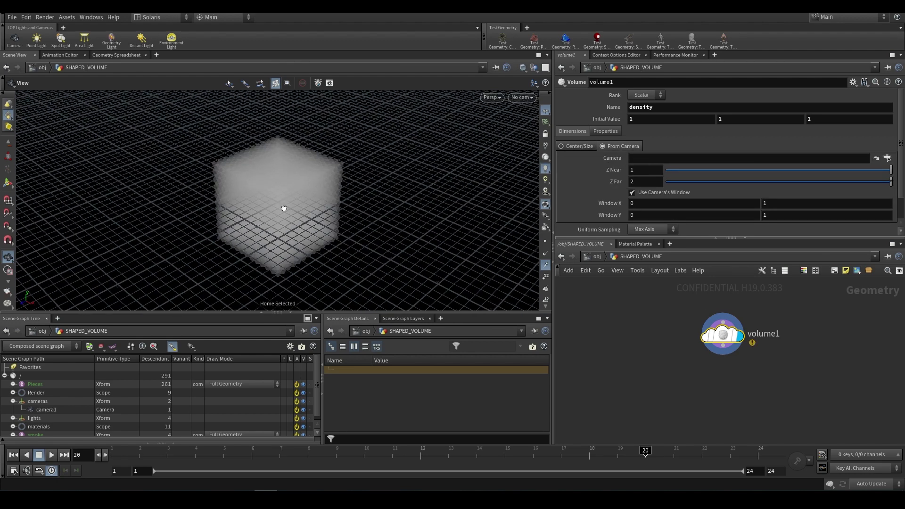
# Step: Add a LOP Import Camera node at the obj level, below SHAPED_VOLUME
pyautogui.click(596, 257)
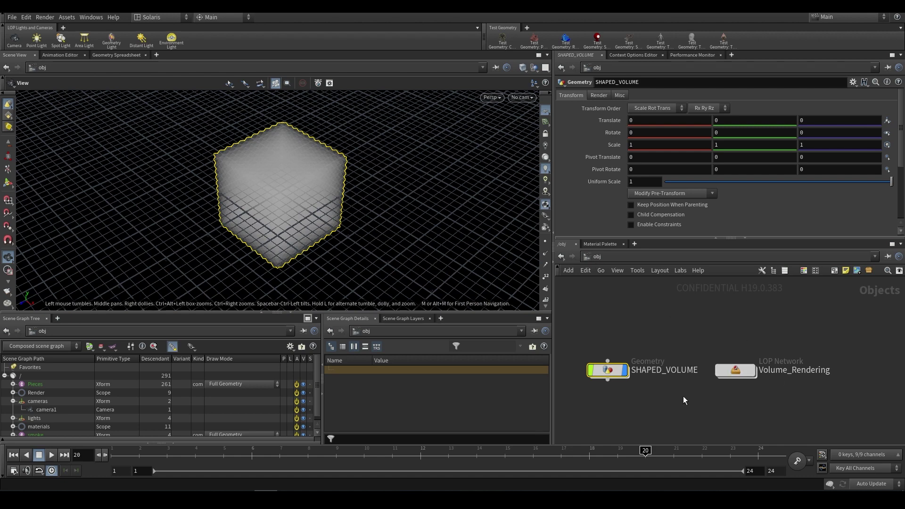
pyautogui.moveTo(656, 408); pyautogui.dragTo(696, 370, button='middle')
pyautogui.click(660, 389)
pyautogui.press('Tab')
pyautogui.write('lop')
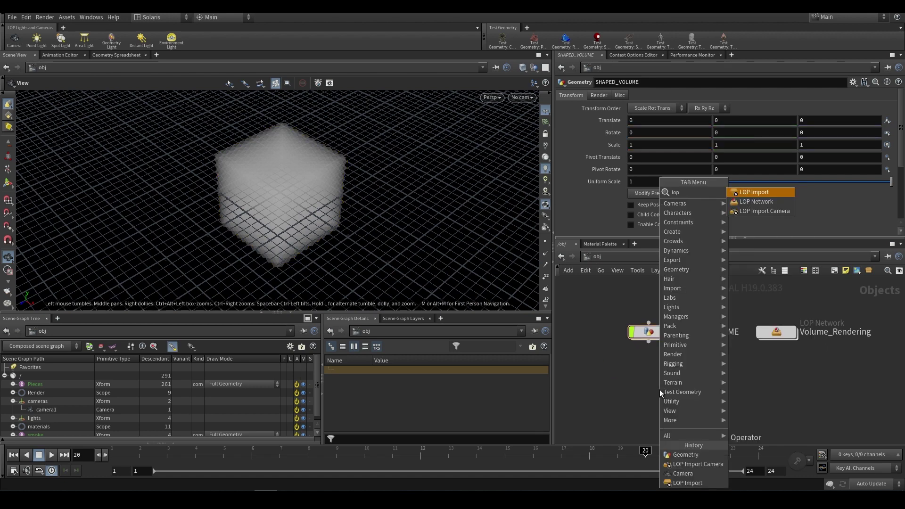
pyautogui.press('Return')
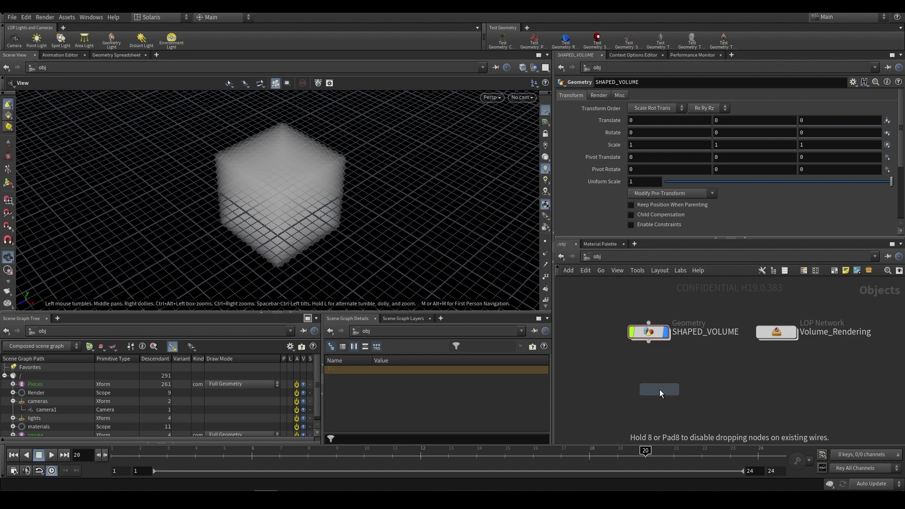
pyautogui.click(646, 384)
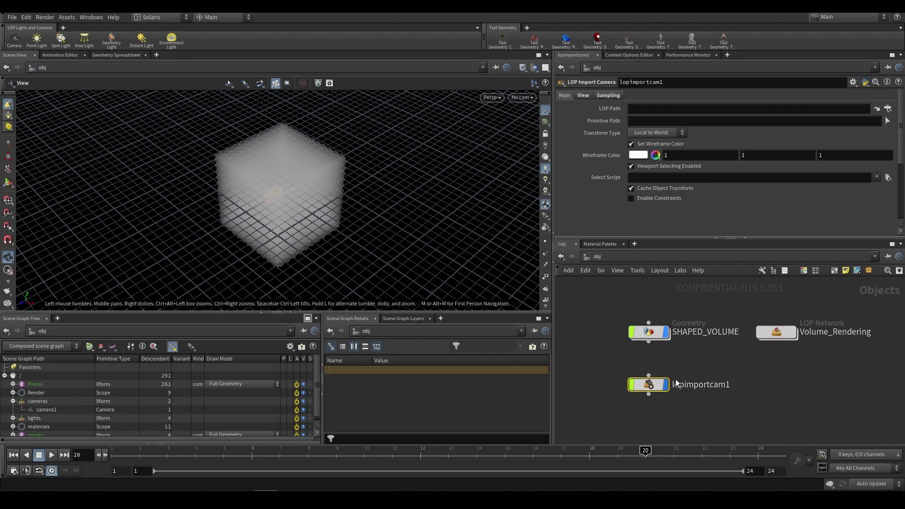
# Step: Open the Volume_Rendering network and examine how camera1 connects to the merge and karma_final nodes
pyautogui.doubleClick(657, 339)
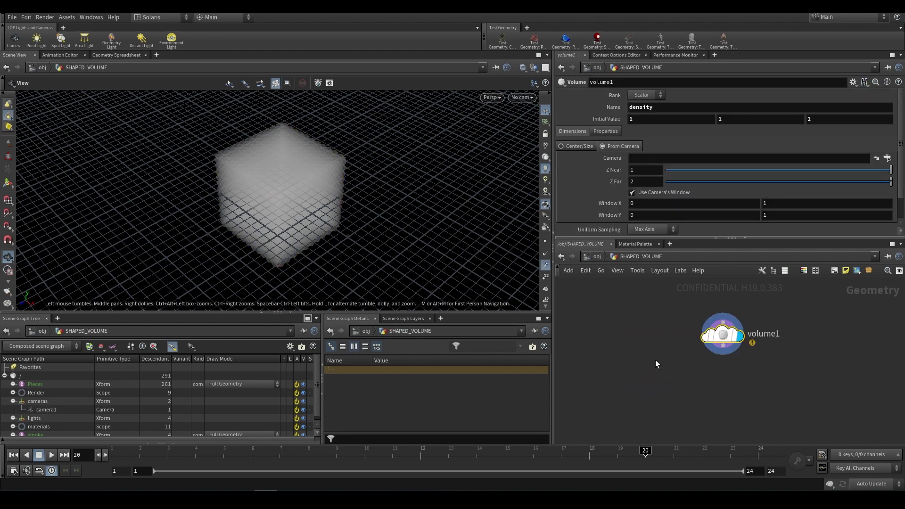
pyautogui.press('u')
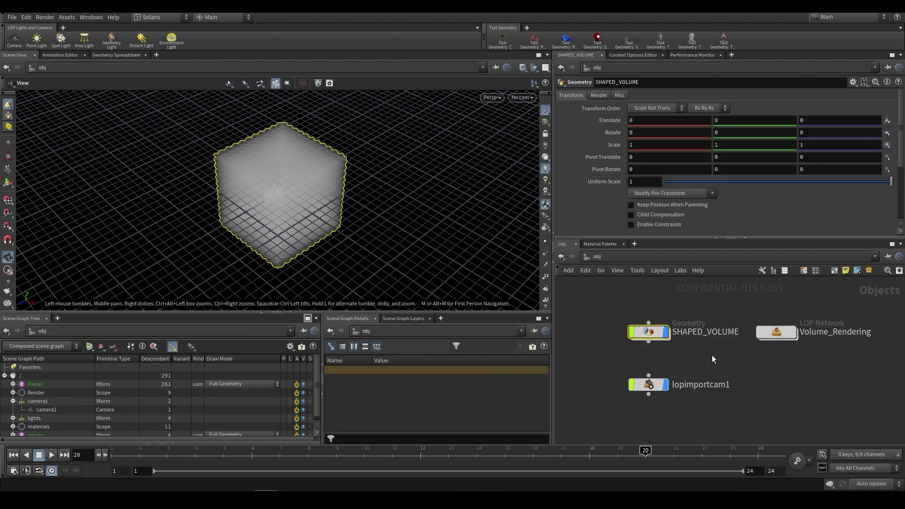
pyautogui.doubleClick(777, 332)
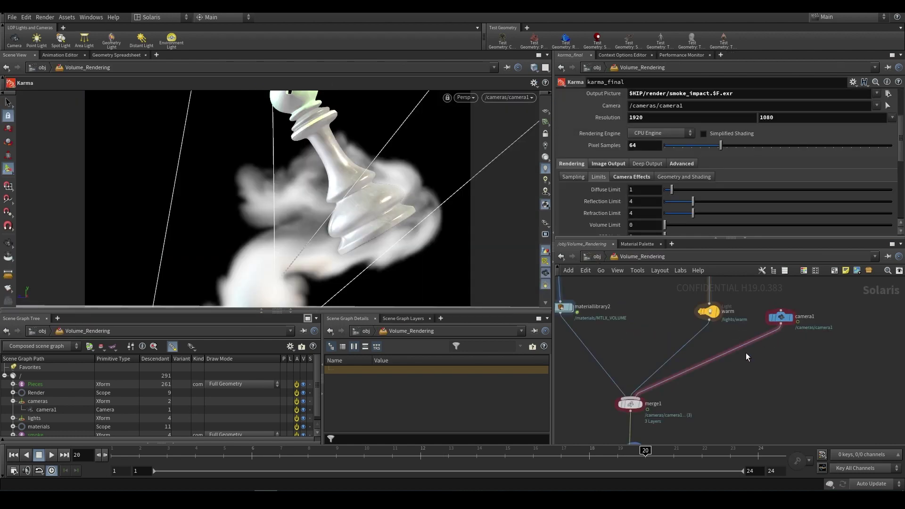
pyautogui.moveTo(756, 360); pyautogui.dragTo(754, 332, button='middle')
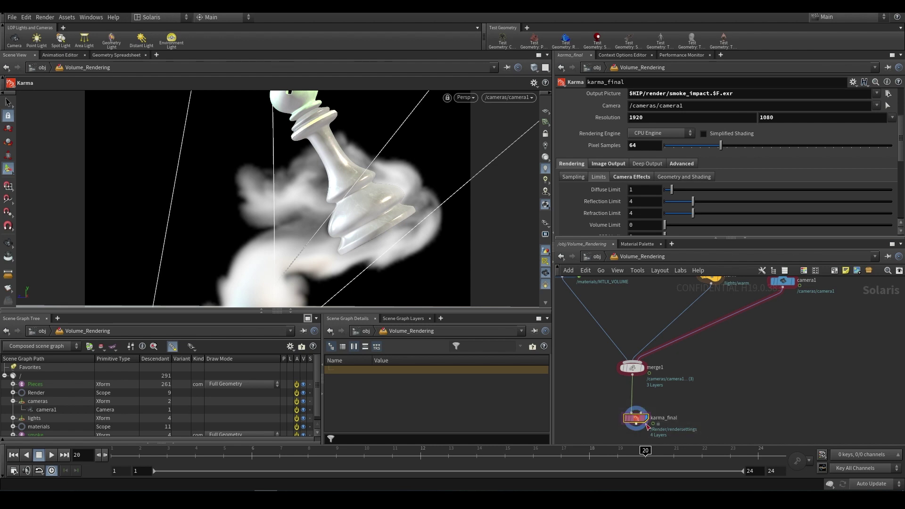
pyautogui.moveTo(733, 369); pyautogui.dragTo(710, 382, button='middle')
pyautogui.scroll(-1, 711, 377)
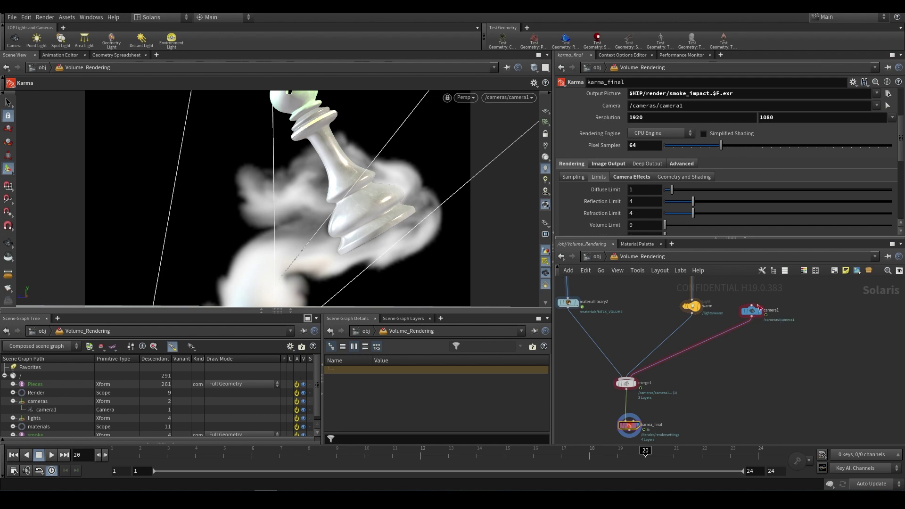
# Step: Point lopimportcam1 at the Volume_Rendering network as its LOP Path and set its Primitive Path to /cameras/camera1
pyautogui.press('u')
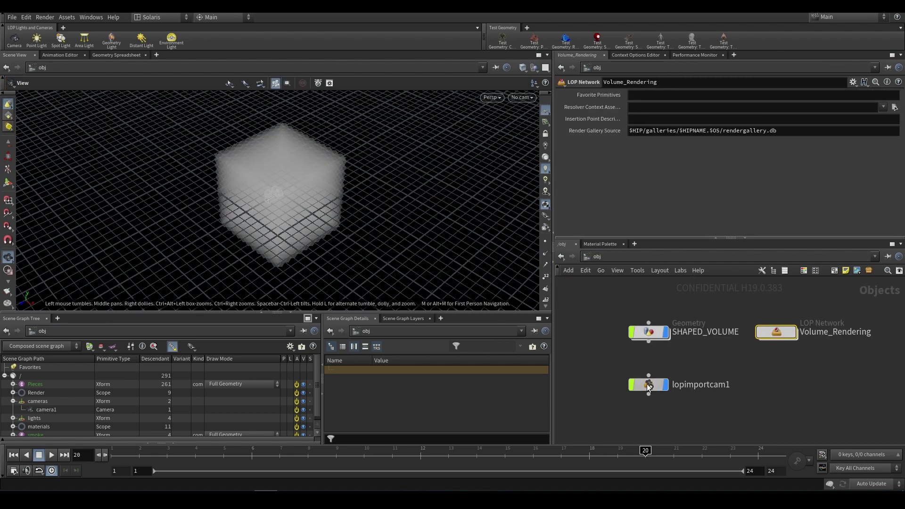
pyautogui.click(649, 386)
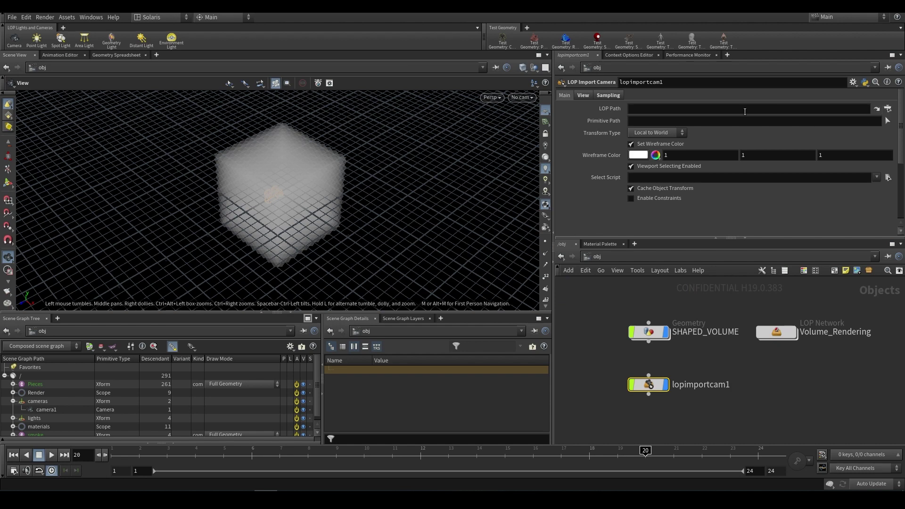
pyautogui.click(888, 109)
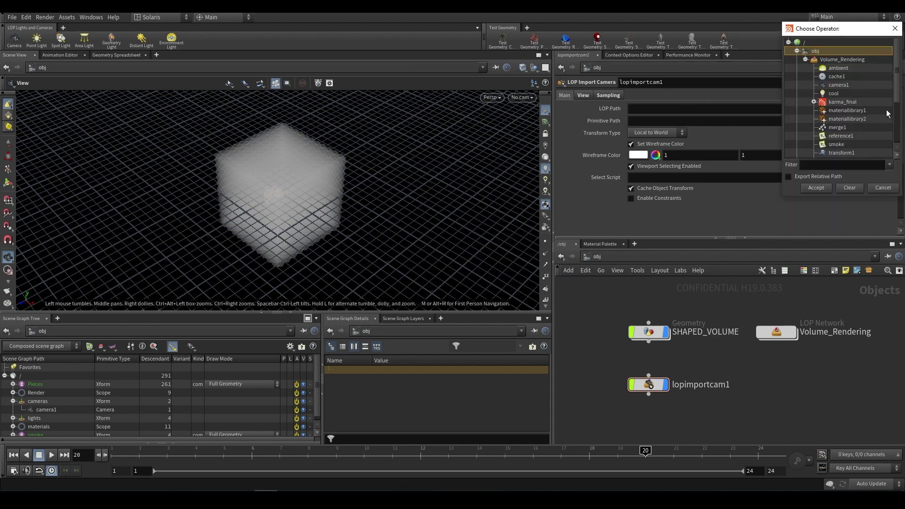
pyautogui.doubleClick(837, 60)
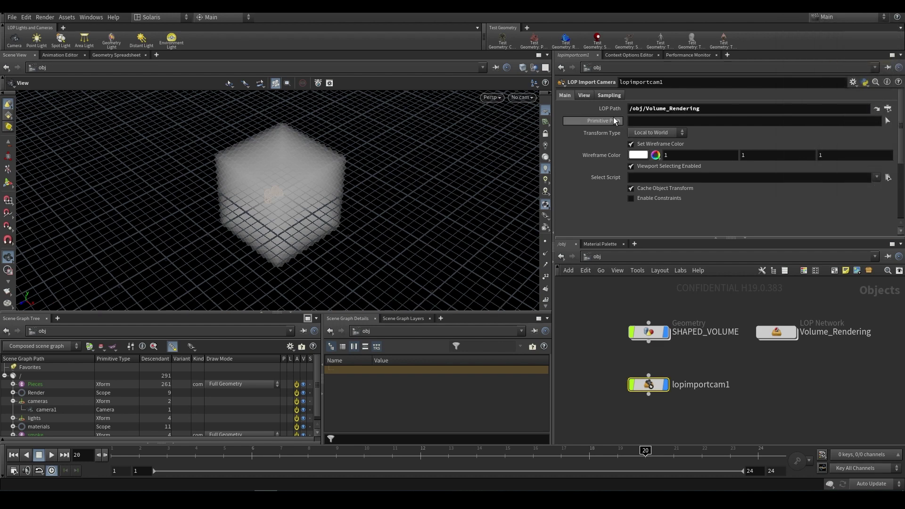
pyautogui.click(645, 121)
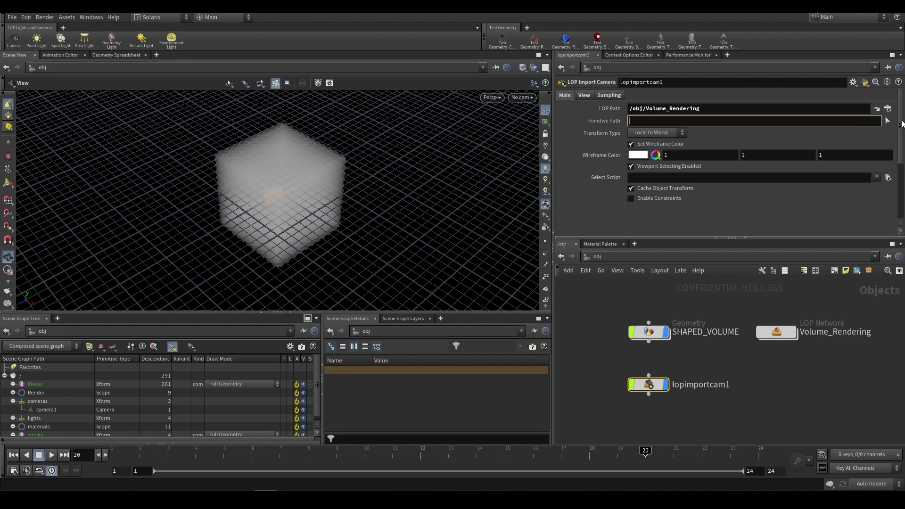
pyautogui.scroll(-1, 64, 413)
pyautogui.moveTo(47, 405); pyautogui.dragTo(609, 177)
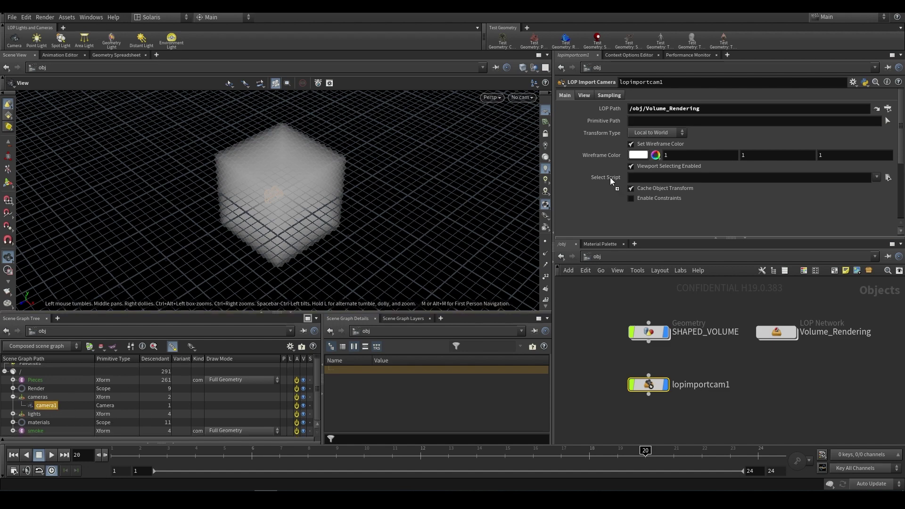
pyautogui.moveTo(674, 122); pyautogui.dragTo(674, 121)
# Step: Set the camera of the volume1 node inside SHAPED_VOLUME to /obj/lopimportcam1 and view the volume's shape against the camera
pyautogui.doubleClick(655, 333)
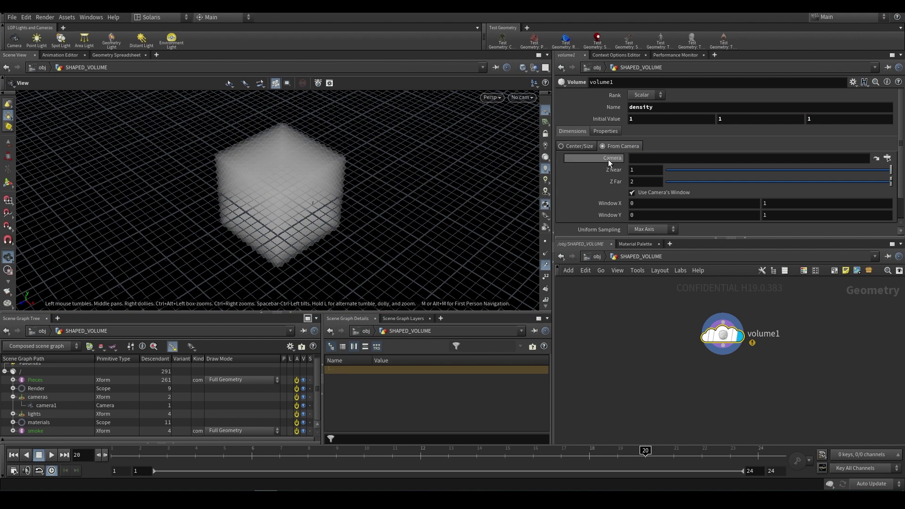
pyautogui.click(886, 158)
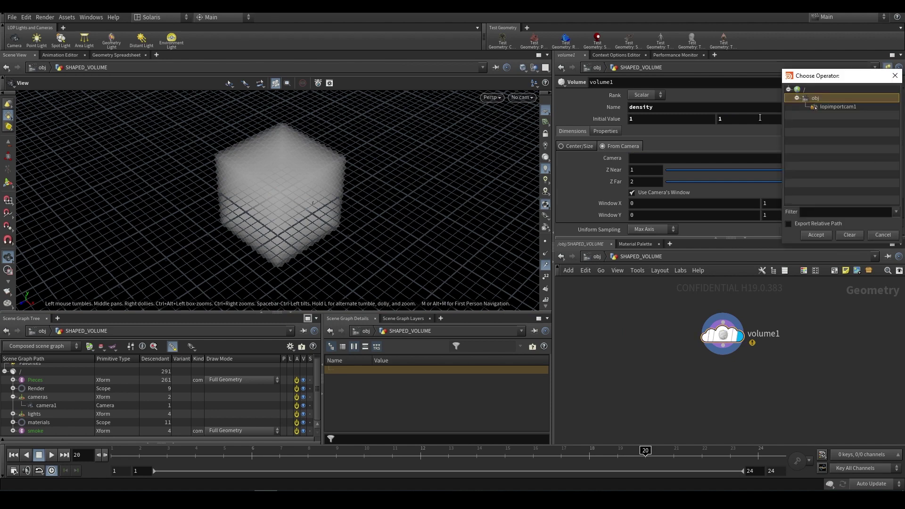
pyautogui.doubleClick(835, 106)
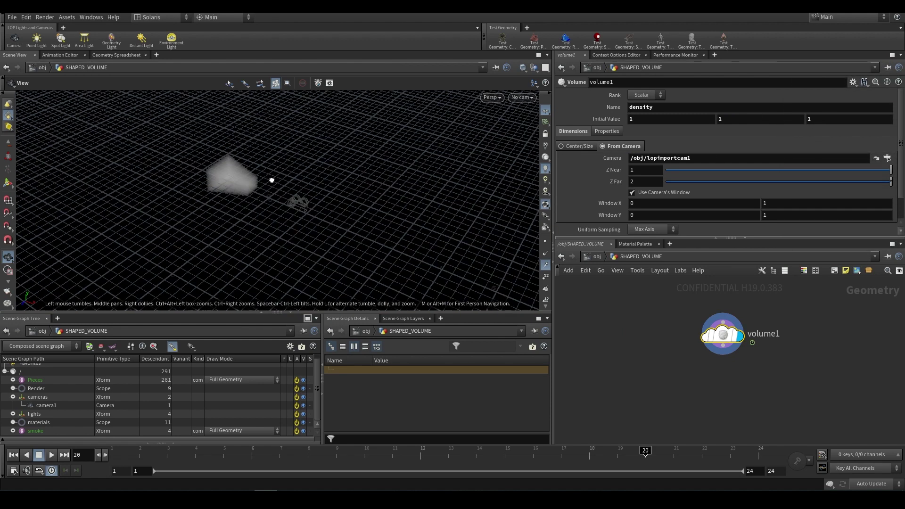
pyautogui.moveTo(271, 181); pyautogui.dragTo(253, 217)
pyautogui.moveTo(253, 217); pyautogui.dragTo(288, 189, button='right')
pyautogui.moveTo(288, 188); pyautogui.dragTo(289, 188)
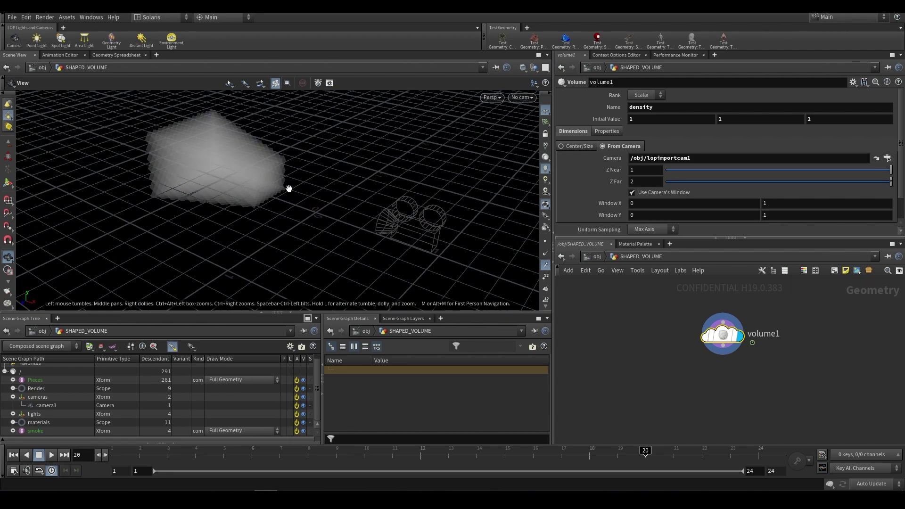
pyautogui.scroll(-5, 289, 189)
# Step: Add a SOP Import node named shaped_volume in Volume_Rendering and insert it between materiallibrary2 and merge1
pyautogui.click(596, 256)
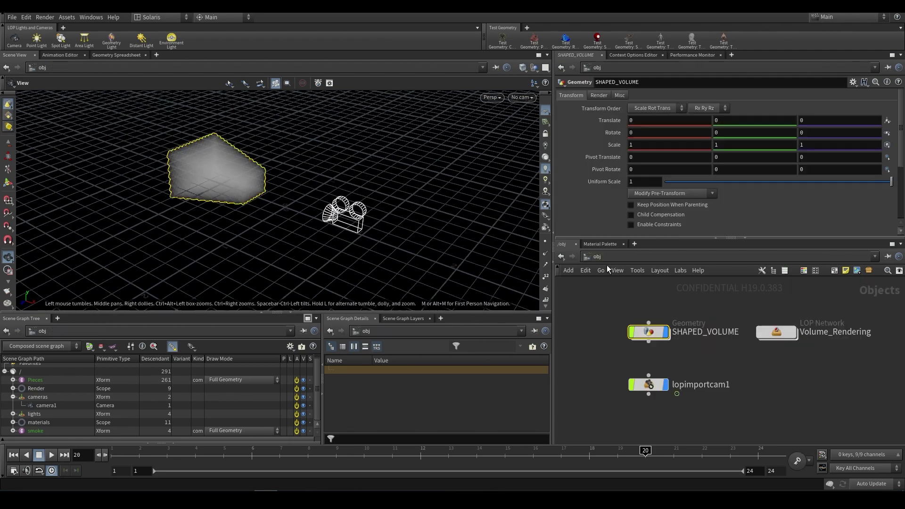
pyautogui.doubleClick(776, 333)
pyautogui.press('Tab')
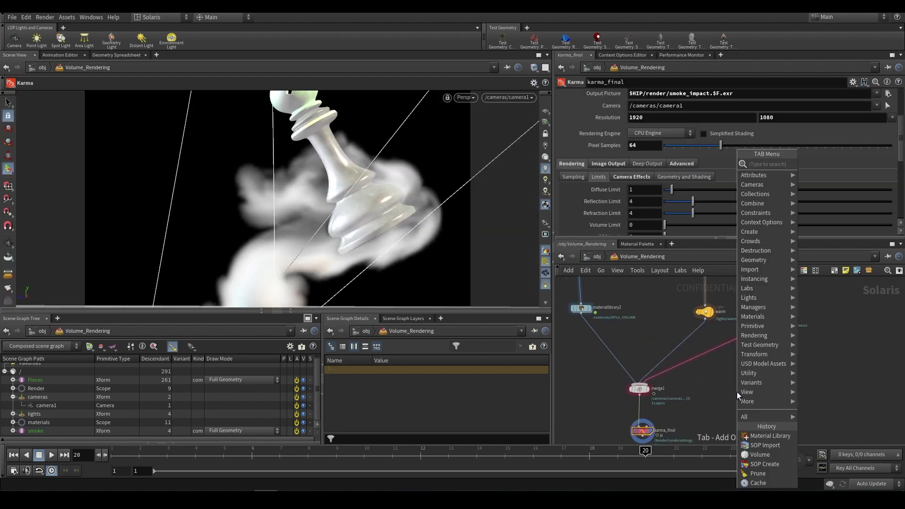
pyautogui.write('sopim')
pyautogui.press('Return')
pyautogui.press('Return')
pyautogui.doubleClick(759, 391)
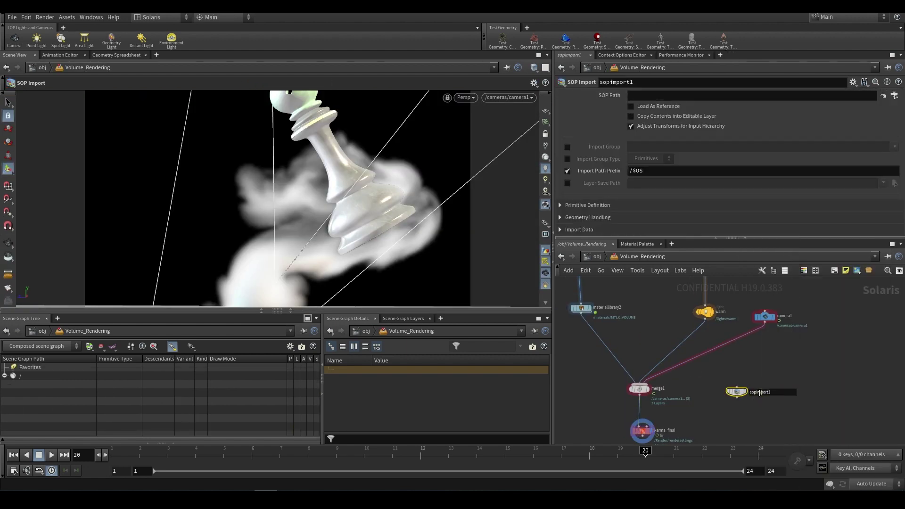
pyautogui.write('shaped_volume')
pyautogui.press('Return')
pyautogui.moveTo(736, 391); pyautogui.dragTo(596, 354)
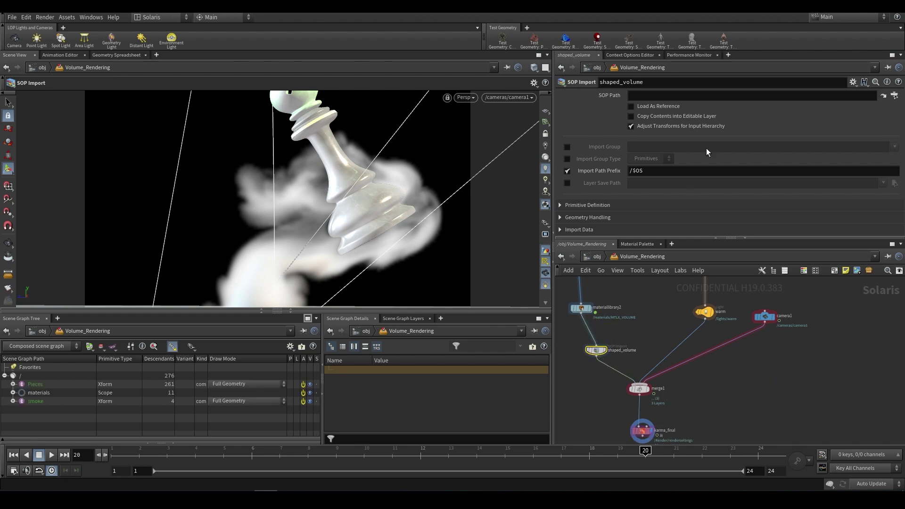
# Step: Set the shaped_volume node's SOP Path to /obj/SHAPED_VOLUME and inspect the node's information for errors
pyautogui.click(894, 95)
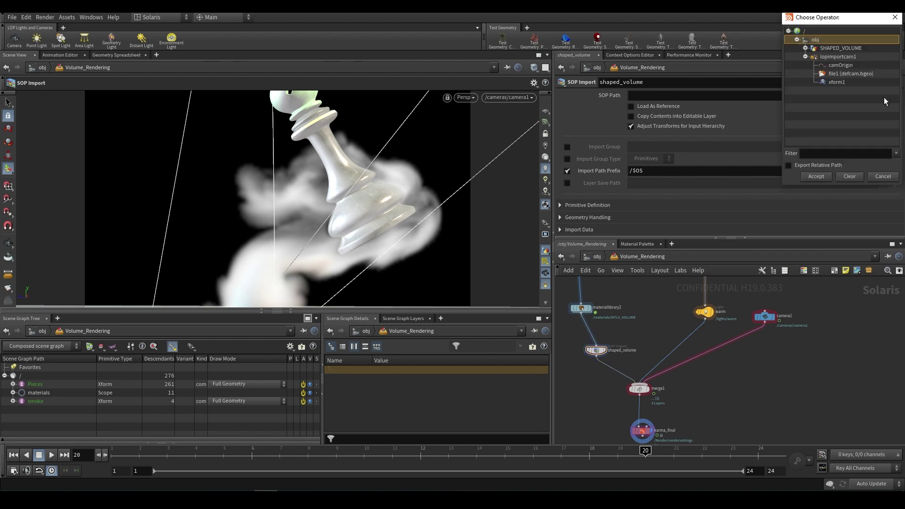
pyautogui.doubleClick(829, 49)
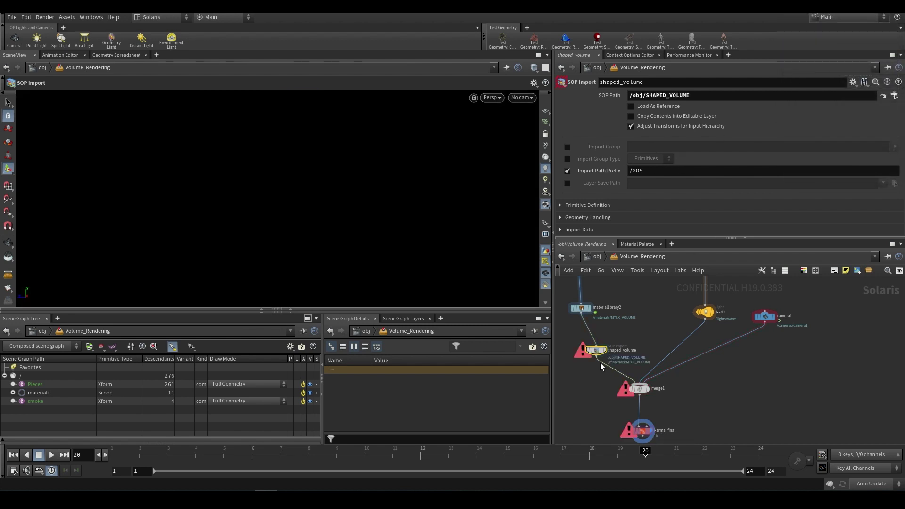
pyautogui.moveTo(599, 349); pyautogui.dragTo(591, 349)
pyautogui.middleClick(586, 350)
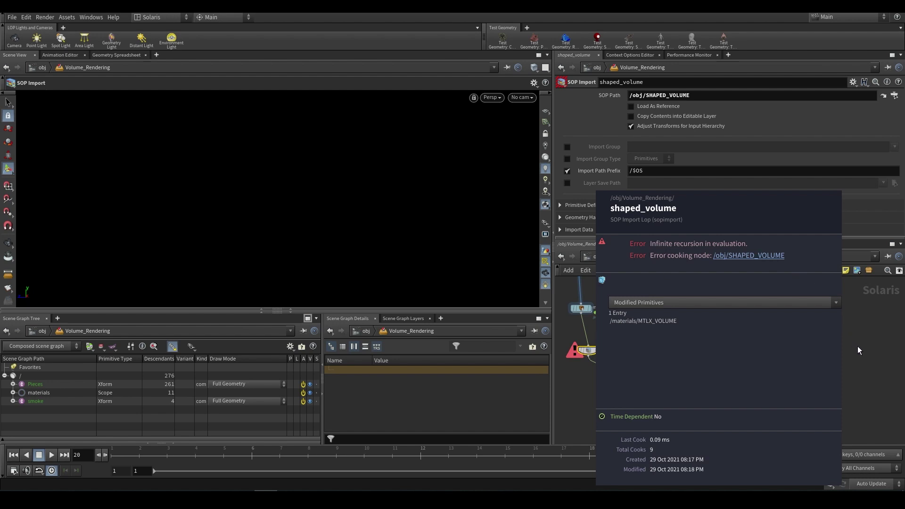
# Step: Change the LOP Path of lopimportcam1 to /obj/Volume_Rendering/camera1, checking the Primitive Path as well
pyautogui.click(597, 256)
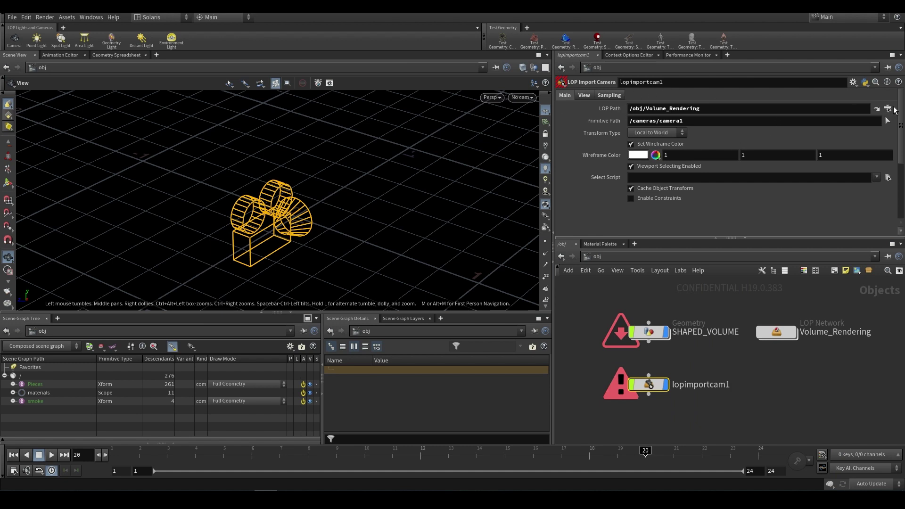
pyautogui.click(888, 109)
pyautogui.doubleClick(835, 84)
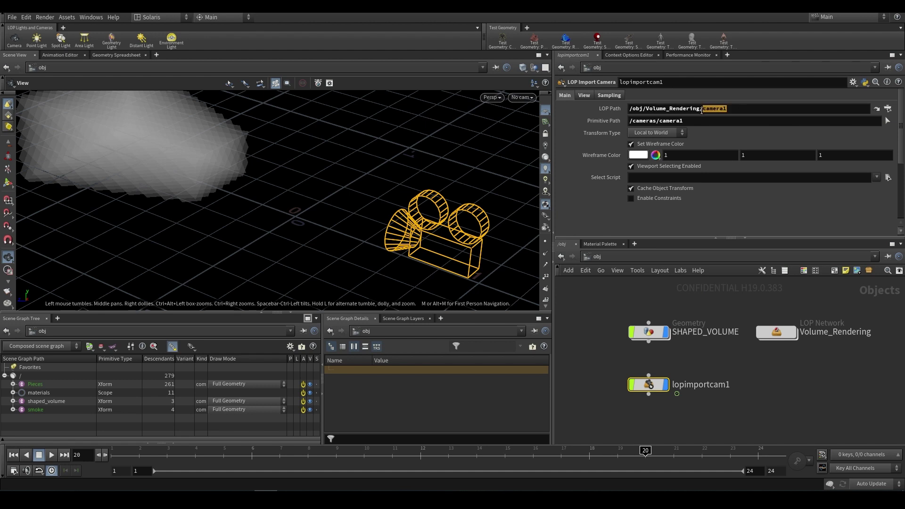
pyautogui.click(741, 124)
pyautogui.moveTo(741, 124); pyautogui.dragTo(607, 138)
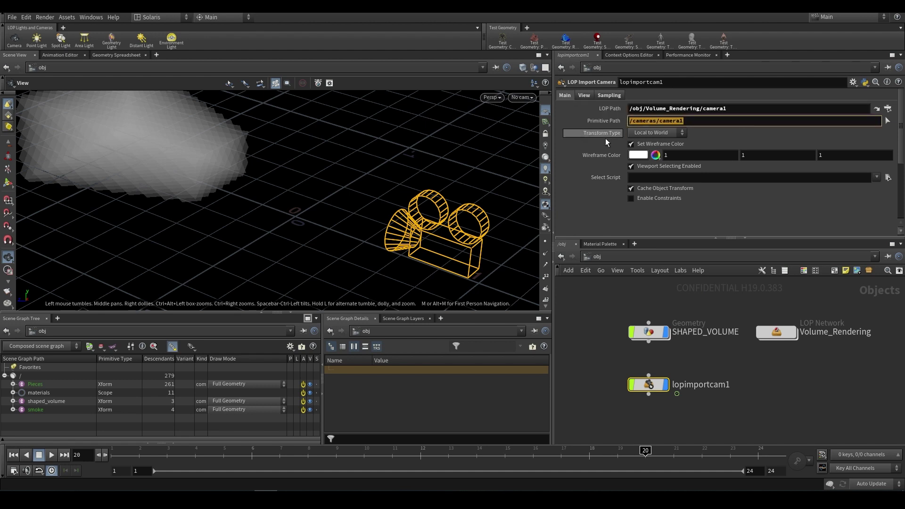
pyautogui.click(792, 395)
pyautogui.click(648, 332)
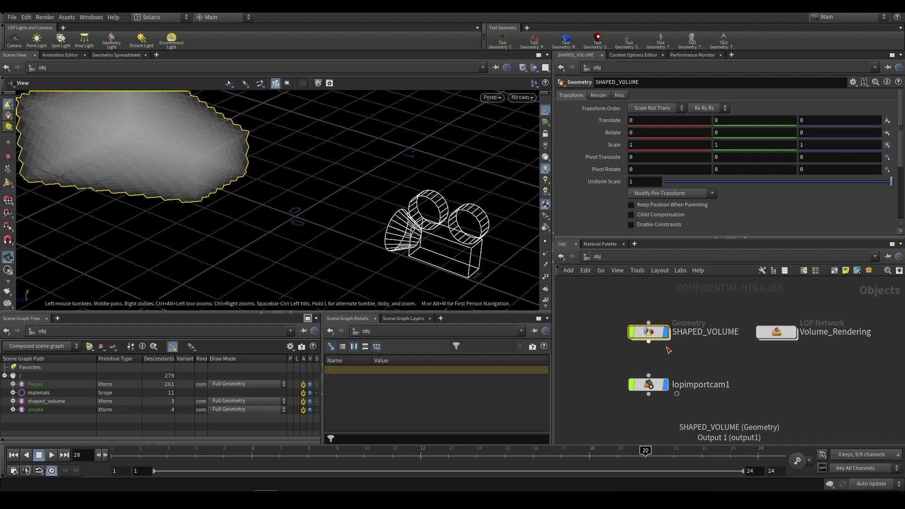
# Step: Display merge1 in the Volume_Rendering network and view the imported volume, chessboard and camera from outside the camera view
pyautogui.doubleClick(784, 332)
pyautogui.click(607, 348)
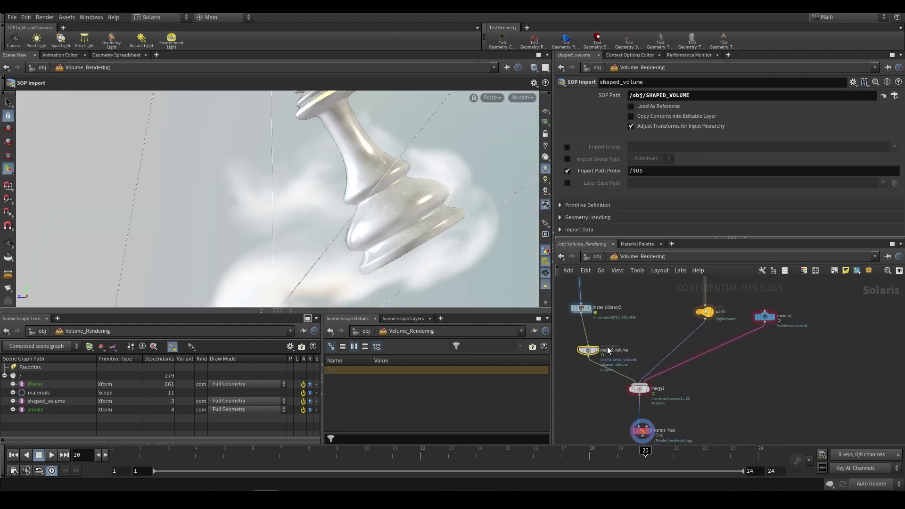
pyautogui.click(648, 389)
pyautogui.click(9, 242)
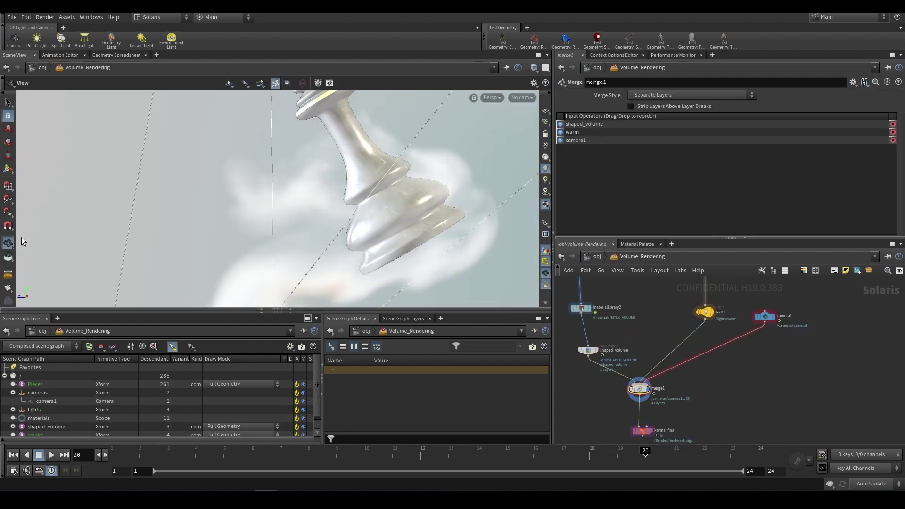
pyautogui.scroll(-10, 302, 195)
pyautogui.moveTo(312, 187)
pyautogui.mouseDown()
pyautogui.moveTo(335, 178)
pyautogui.moveTo(468, 232)
pyautogui.moveTo(372, 192)
pyautogui.moveTo(323, 198)
pyautogui.mouseUp()
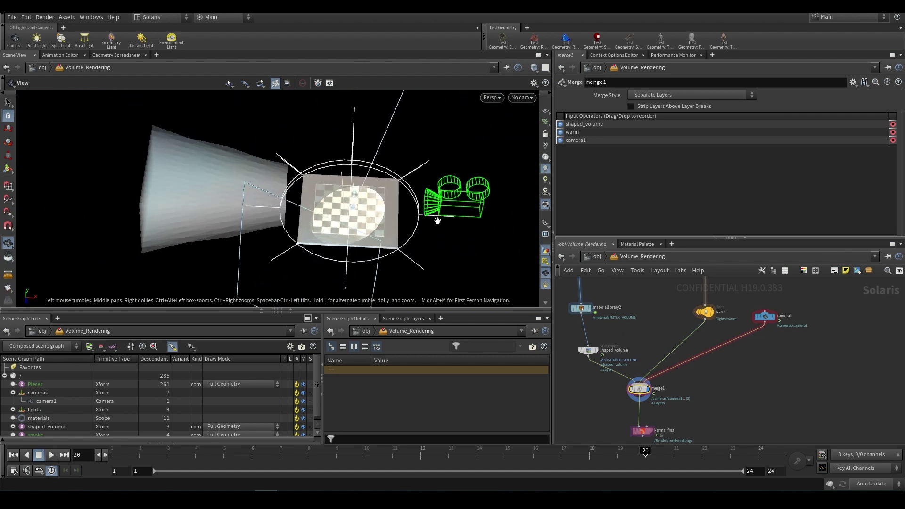
# Step: Set the Z Near of volume1 in SHAPED_VOLUME to 0.01 and view the whole volume with the camera
pyautogui.click(597, 258)
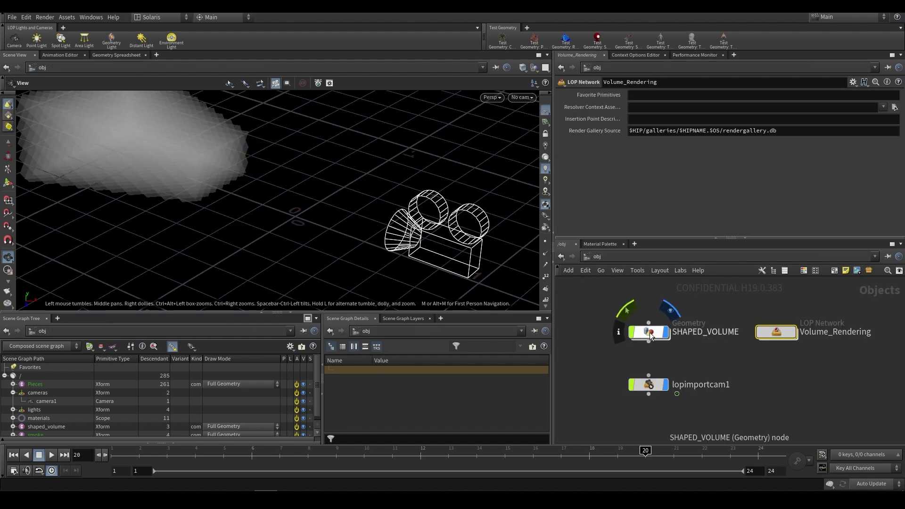
pyautogui.doubleClick(649, 332)
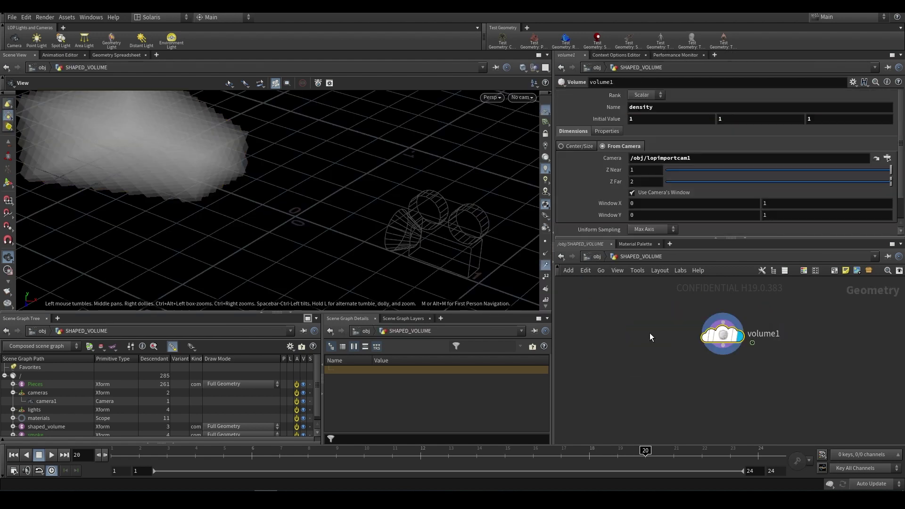
pyautogui.doubleClick(640, 171)
pyautogui.write('0.01')
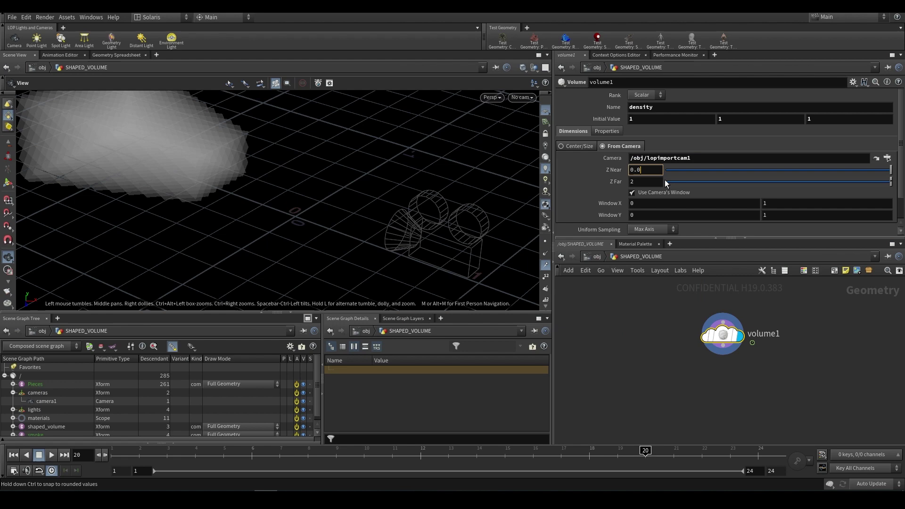
pyautogui.press('Return')
pyautogui.moveTo(361, 216); pyautogui.dragTo(411, 213)
pyautogui.scroll(-4, 398, 214)
# Step: Try a Z Far of 1 on volume1 and settle on 1.5
pyautogui.doubleClick(637, 182)
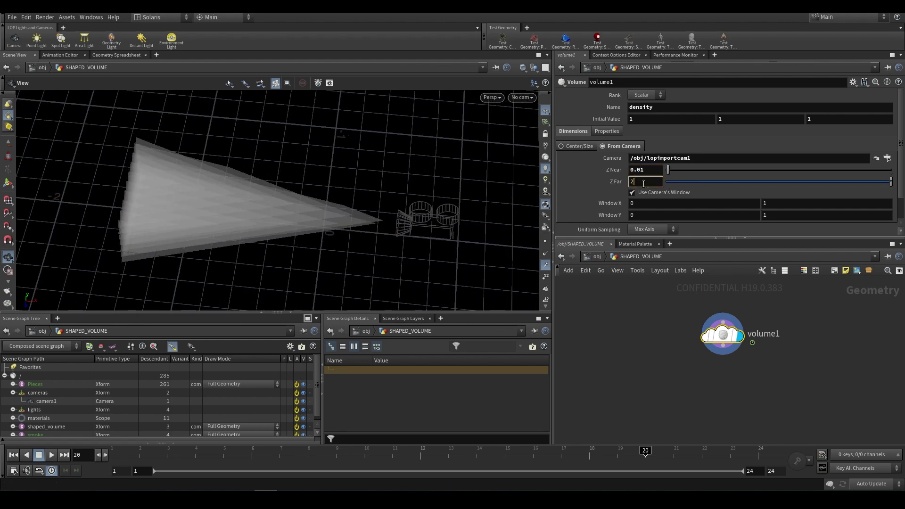
pyautogui.write('1')
pyautogui.press('Return')
pyautogui.doubleClick(641, 182)
pyautogui.write('1.5')
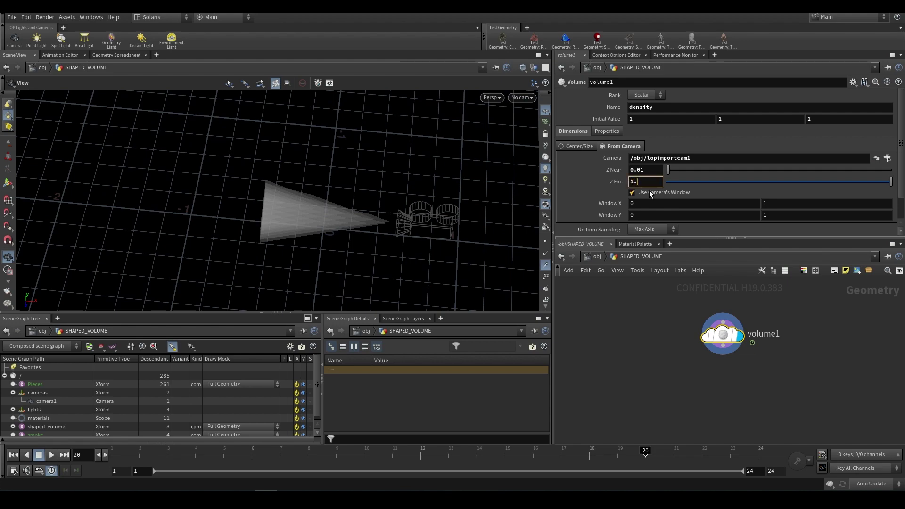
pyautogui.press('Return')
# Step: Set volume1's Uniform Sampling Divs to 100 and view the refined volume
pyautogui.scroll(-1, 613, 197)
pyautogui.doubleClick(640, 215)
pyautogui.write('100')
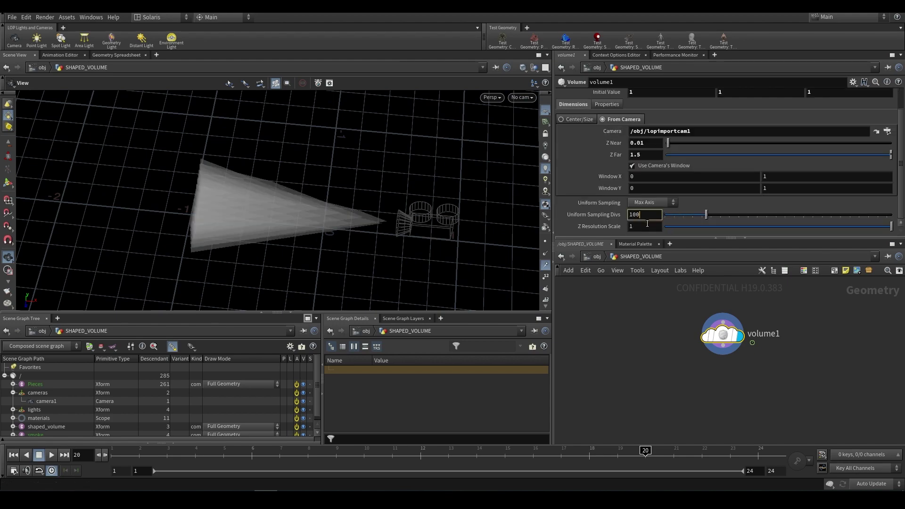
pyautogui.press('Return')
pyautogui.moveTo(383, 191); pyautogui.dragTo(380, 144)
# Step: Look through /cameras/camera1 in the Volume_Rendering network and render the viewport with Karma
pyautogui.click(594, 258)
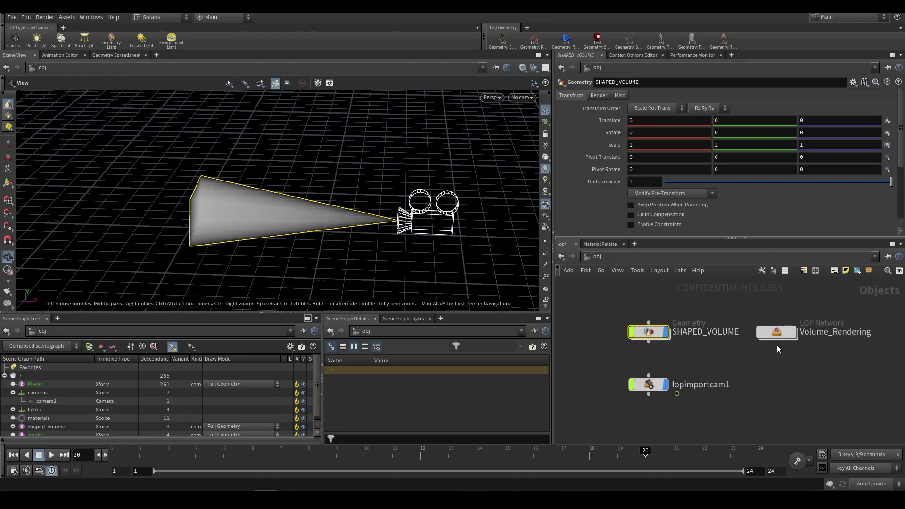
pyautogui.doubleClick(777, 332)
pyautogui.moveTo(399, 188); pyautogui.dragTo(534, 104)
pyautogui.click(522, 97)
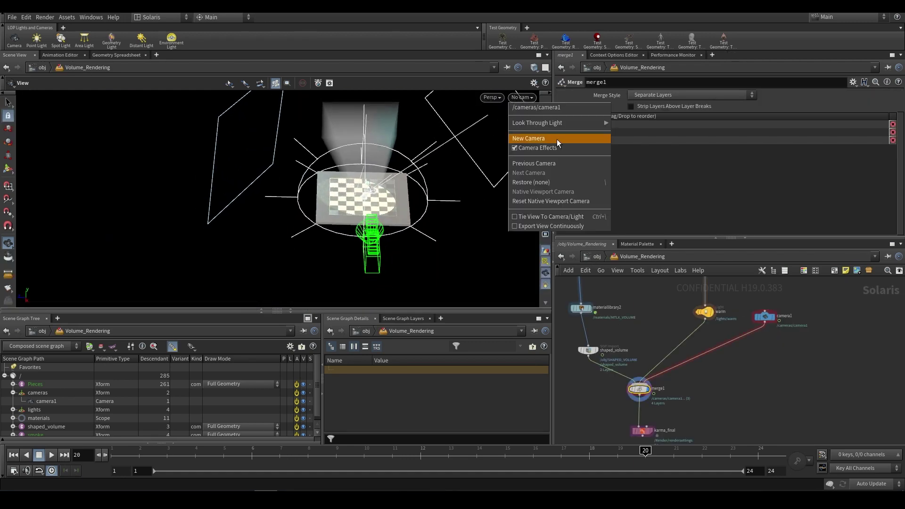
pyautogui.click(543, 107)
pyautogui.click(464, 98)
pyautogui.click(485, 136)
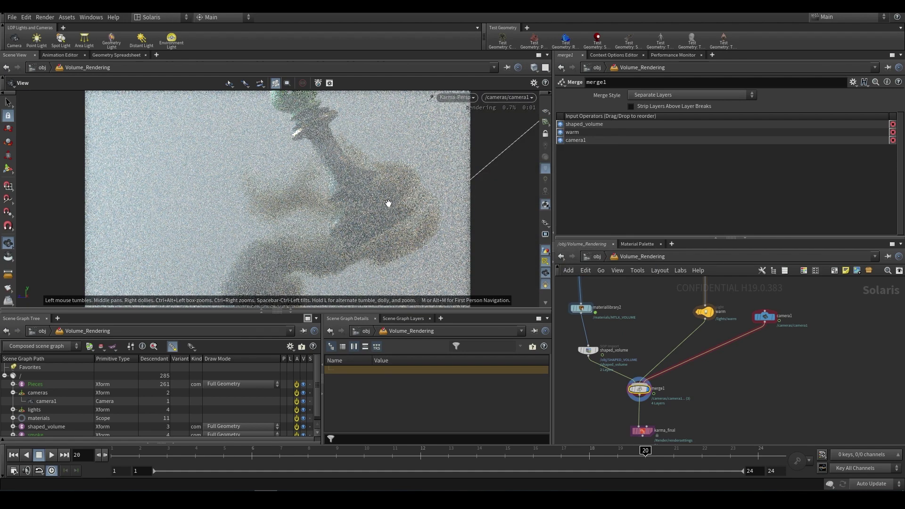
pyautogui.scroll(2, 608, 354)
# Step: Select the shaped_volume SOP Import and examine how it feeds into merge1 alongside the lights and camera
pyautogui.click(603, 343)
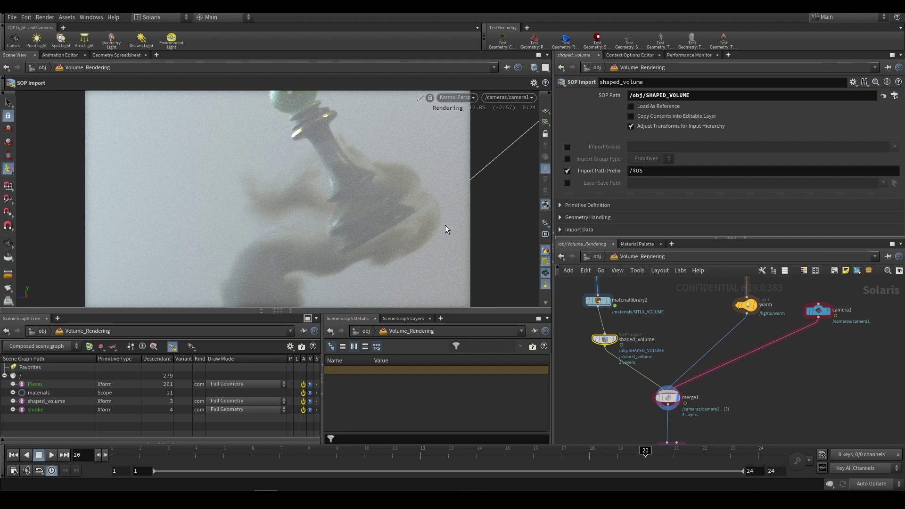
pyautogui.scroll(-3, 666, 316)
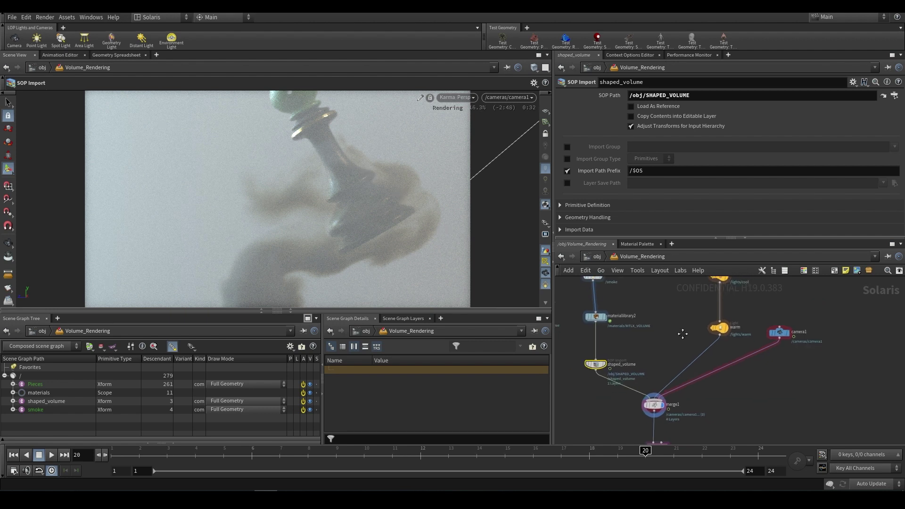
pyautogui.moveTo(663, 328); pyautogui.dragTo(671, 351, button='middle')
pyautogui.scroll(-3, 669, 330)
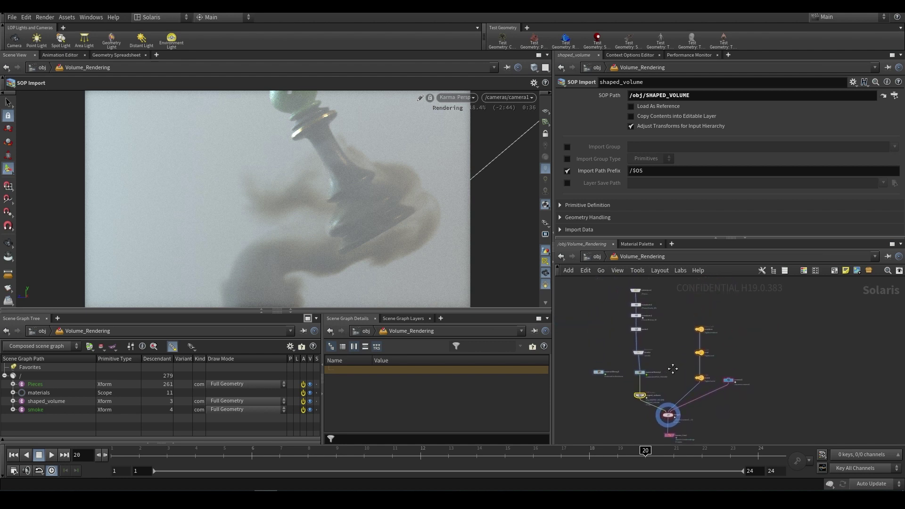
pyautogui.scroll(5, 672, 369)
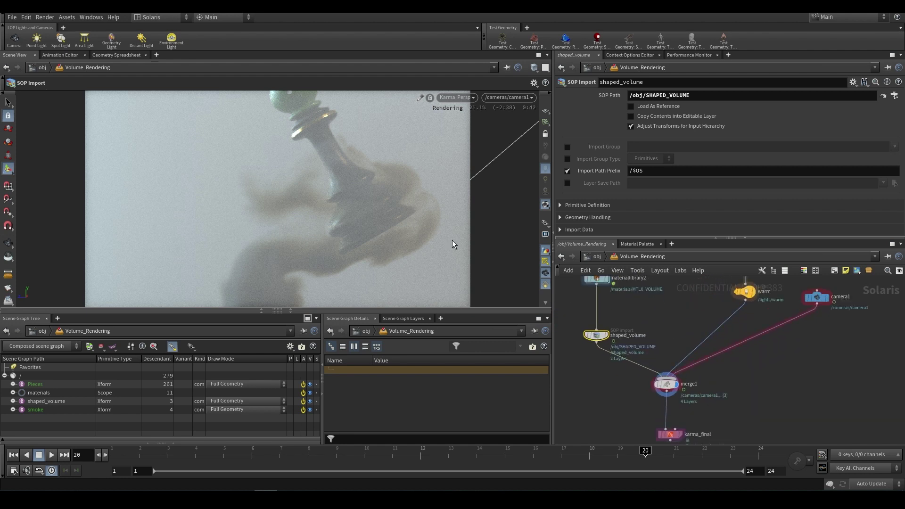
pyautogui.moveTo(644, 313); pyautogui.dragTo(643, 335, button='middle')
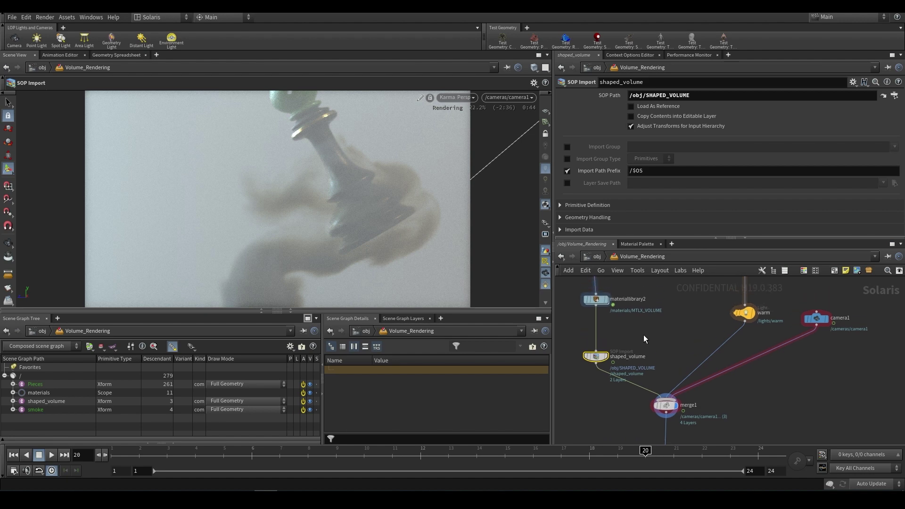
# Step: Inspect the MTLX_VOLUME and VEX_VOLUME shaders inside materiallibrary2, then return to the parent network and select shaped_volume
pyautogui.scroll(-1, 641, 347)
pyautogui.doubleClick(612, 318)
pyautogui.moveTo(567, 412); pyautogui.dragTo(779, 310)
pyautogui.click(759, 403)
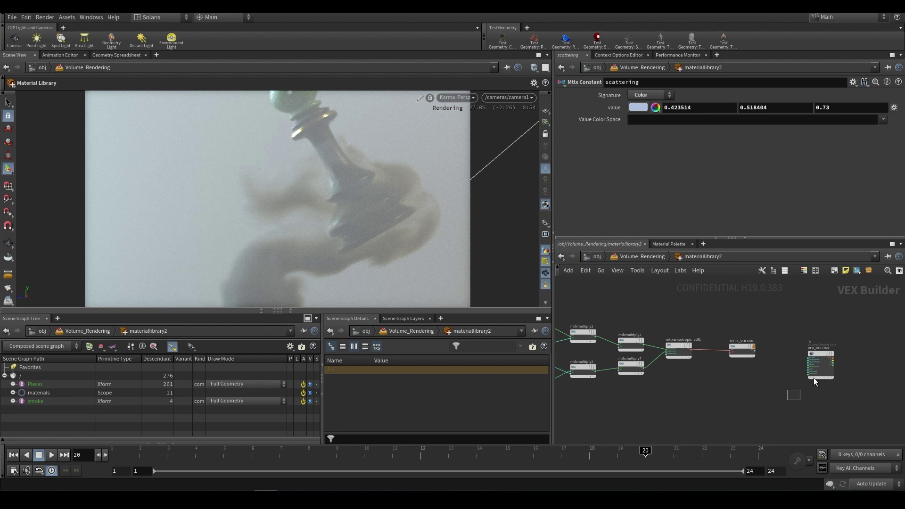
pyautogui.click(814, 372)
pyautogui.press('u')
pyautogui.click(608, 366)
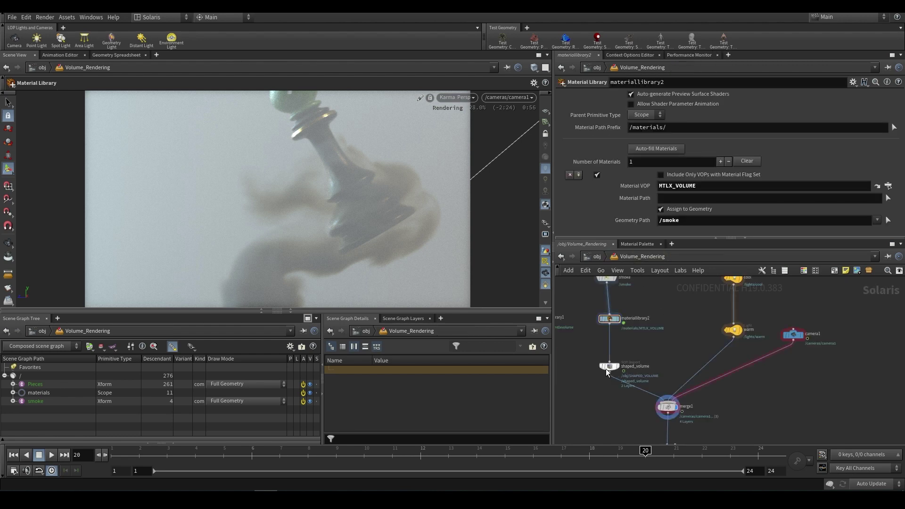
pyautogui.scroll(-2, 738, 357)
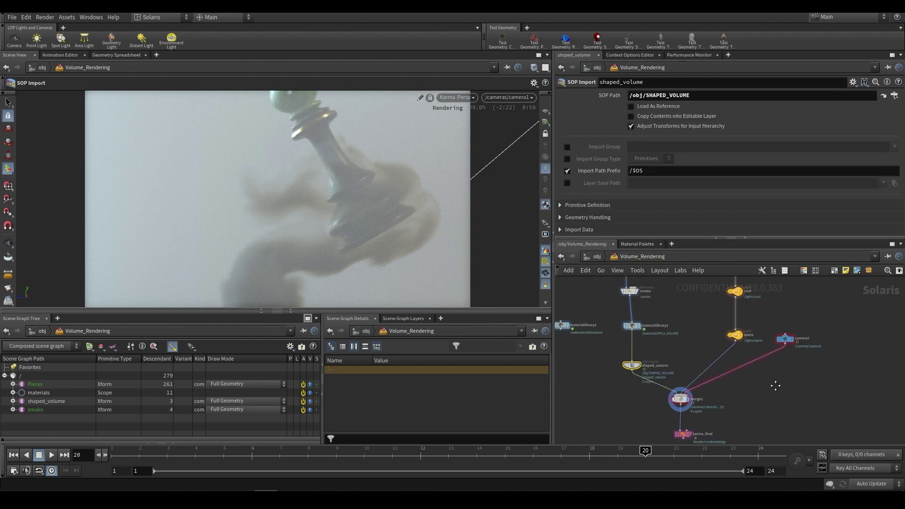